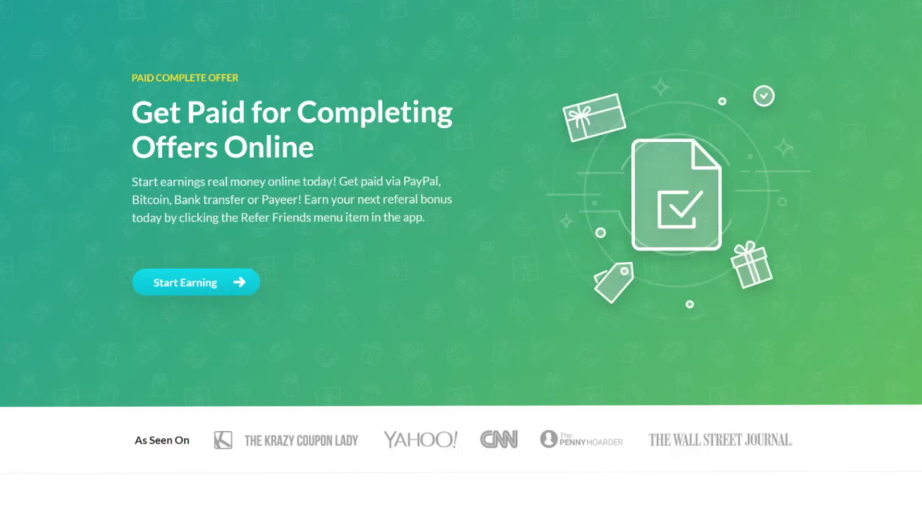
- Highlight the 'Get Paid for Completing Offers Online' headline on the iRazoo landing page
left_click_drag(338, 152, 133, 104)
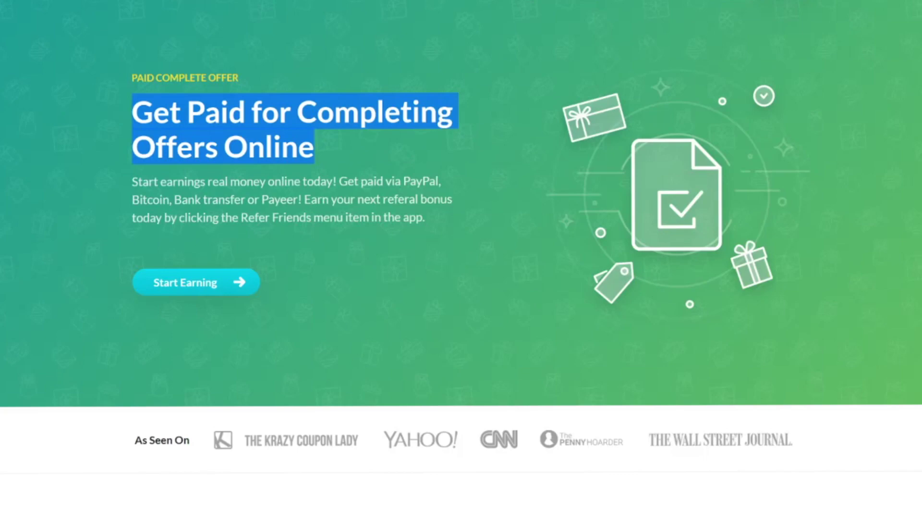
- Clear the headline highlight before moving to iRazoo's How Does It Work? page
left_click(322, 164)
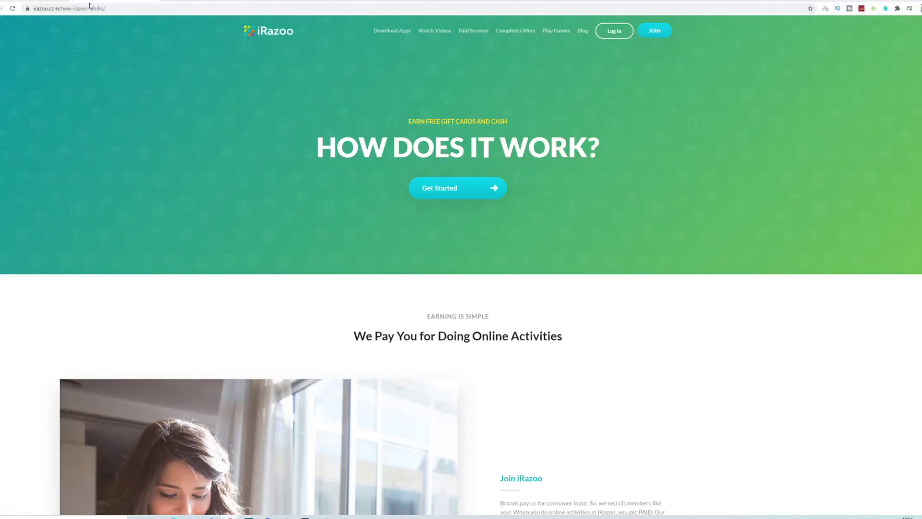
left_click_drag(34, 8, 59, 8)
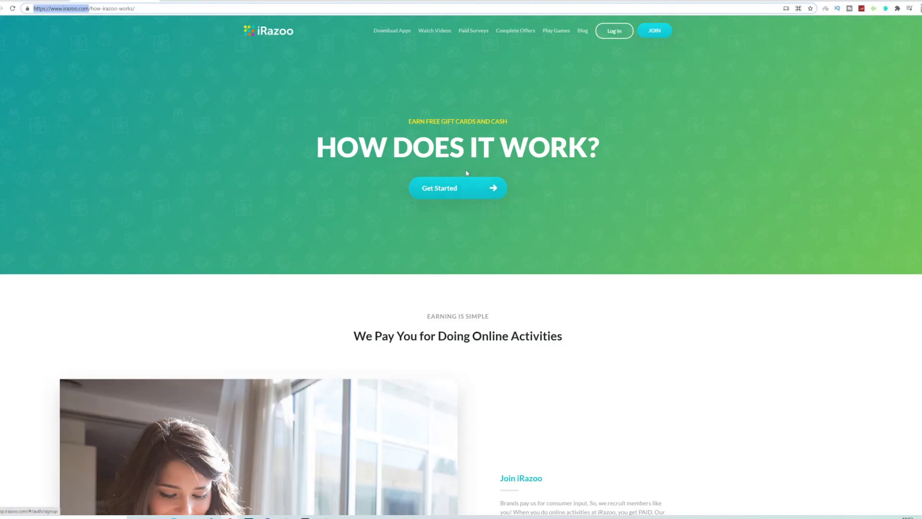
scroll(465, 173, "down", 6)
scroll(476, 192, "up", 5)
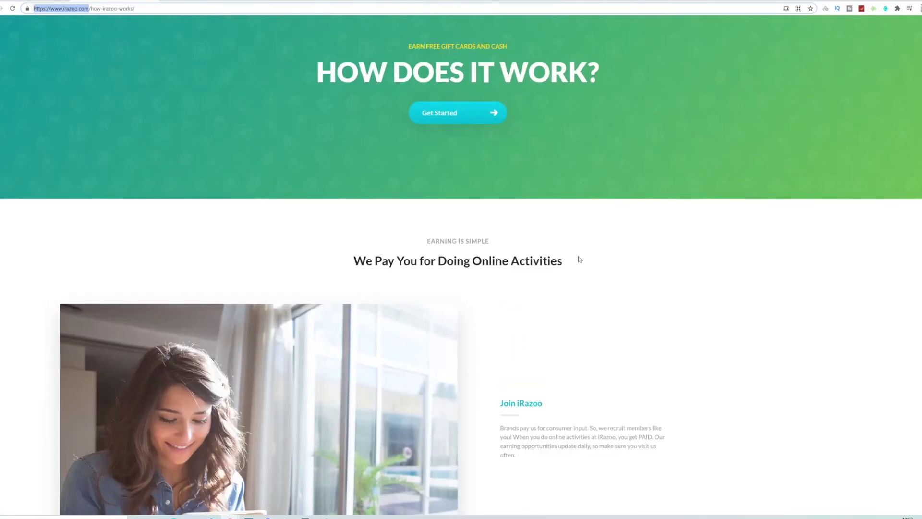
left_click_drag(579, 260, 353, 261)
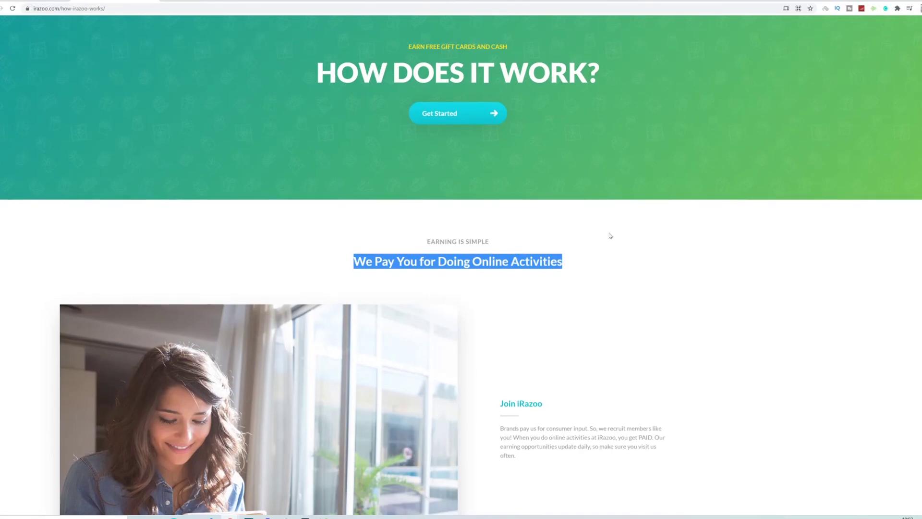
scroll(613, 216, "down", 4)
scroll(529, 197, "down", 5)
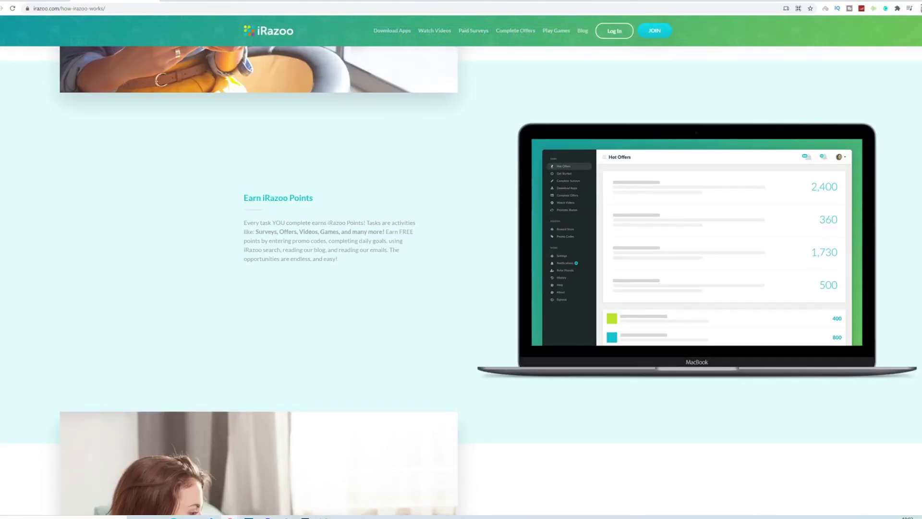
left_click_drag(243, 227, 304, 240)
left_click(421, 239)
scroll(435, 234, "down", 5)
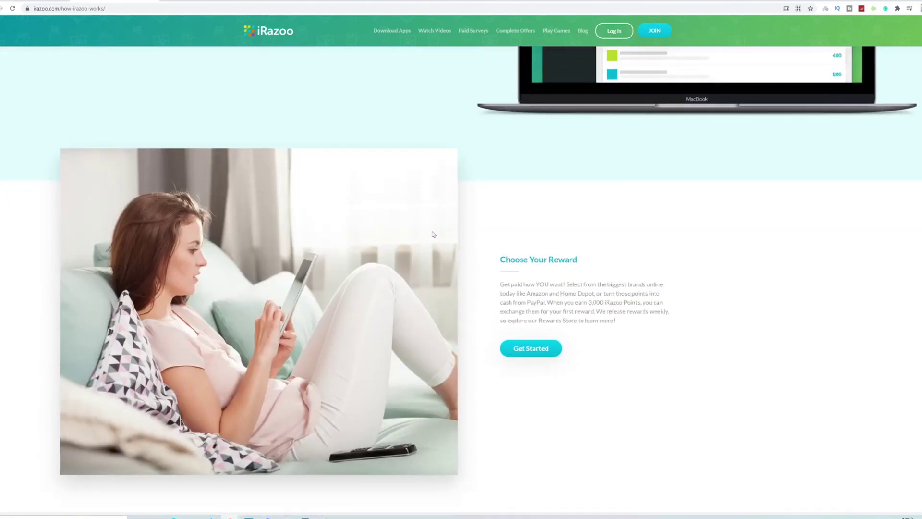
scroll(594, 257, "down", 4)
scroll(594, 257, "up", 3)
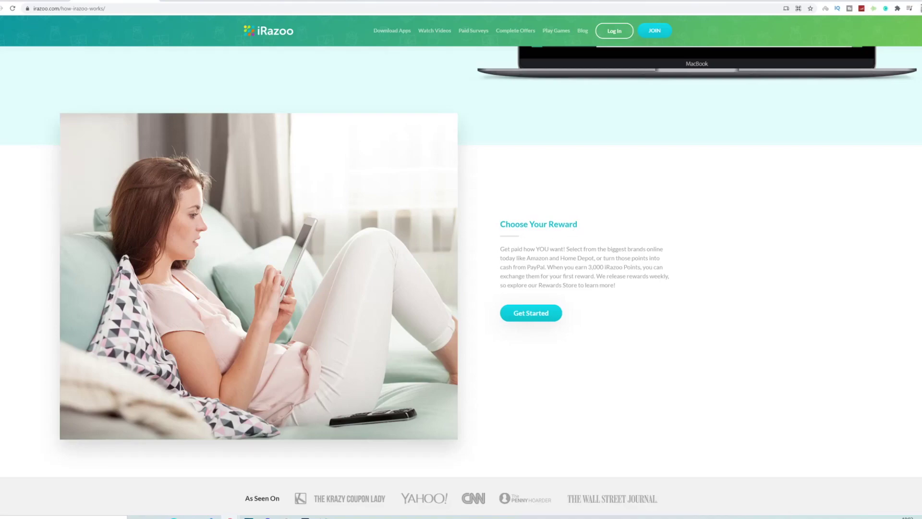
left_click_drag(526, 258, 587, 258)
left_click(586, 258)
scroll(641, 246, "down", 3)
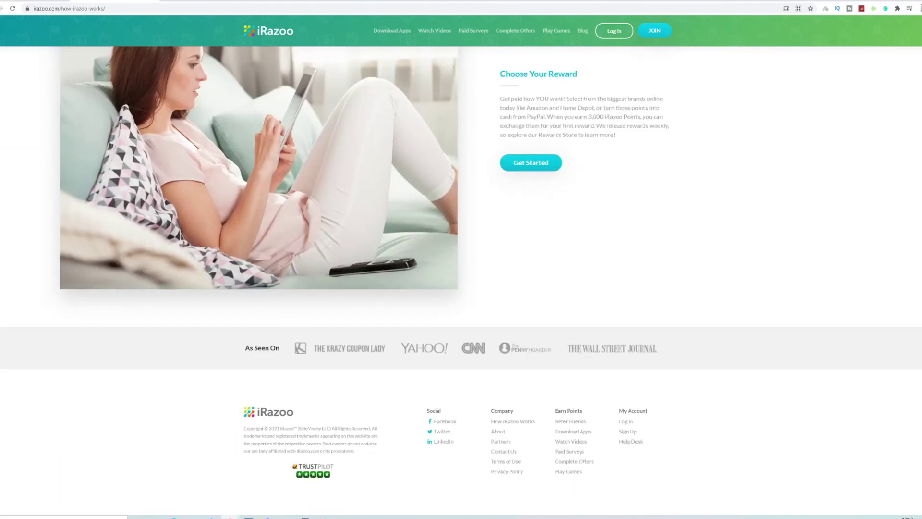
left_click_drag(647, 138, 504, 99)
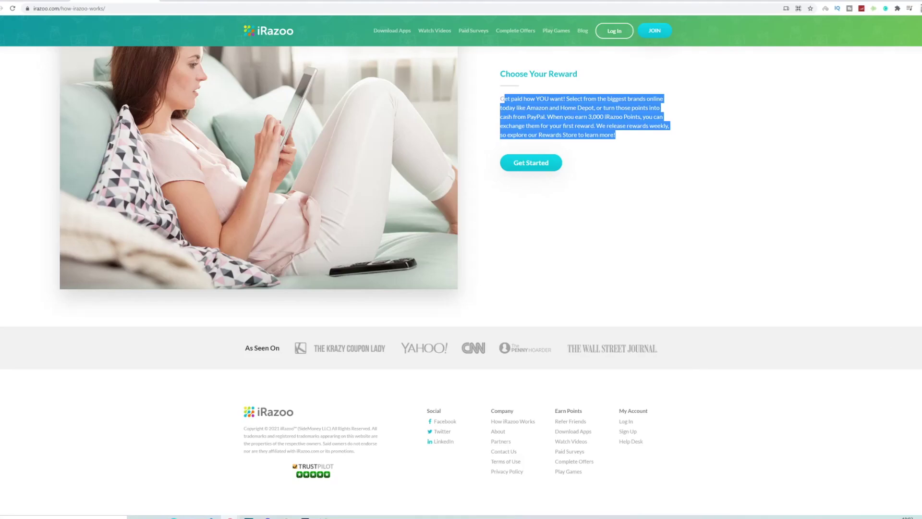
scroll(512, 193, "up", 15)
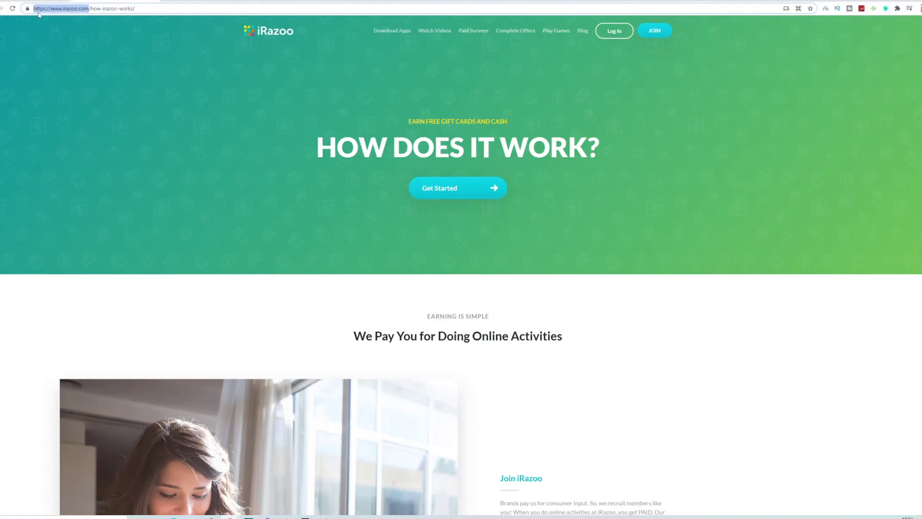
left_click(336, 91)
scroll(850, 133, "down", 5)
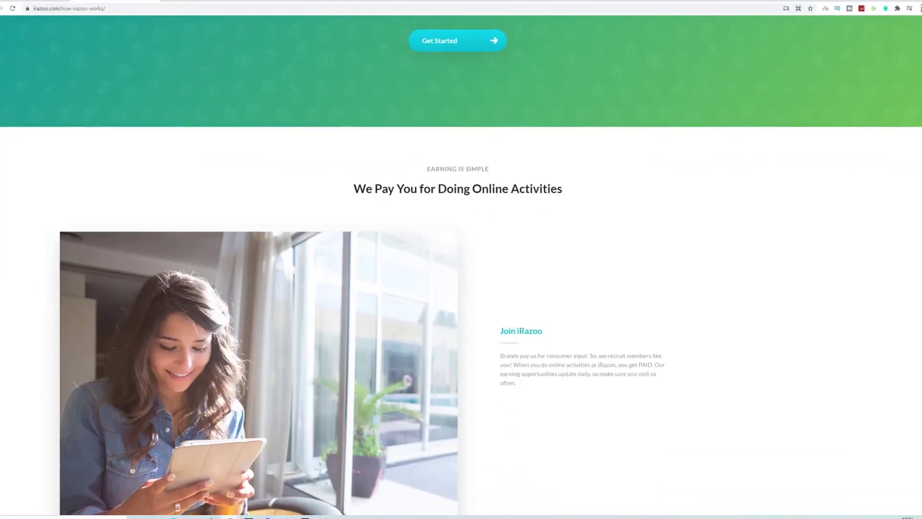
scroll(850, 133, "down", 7)
scroll(650, 265, "down", 10)
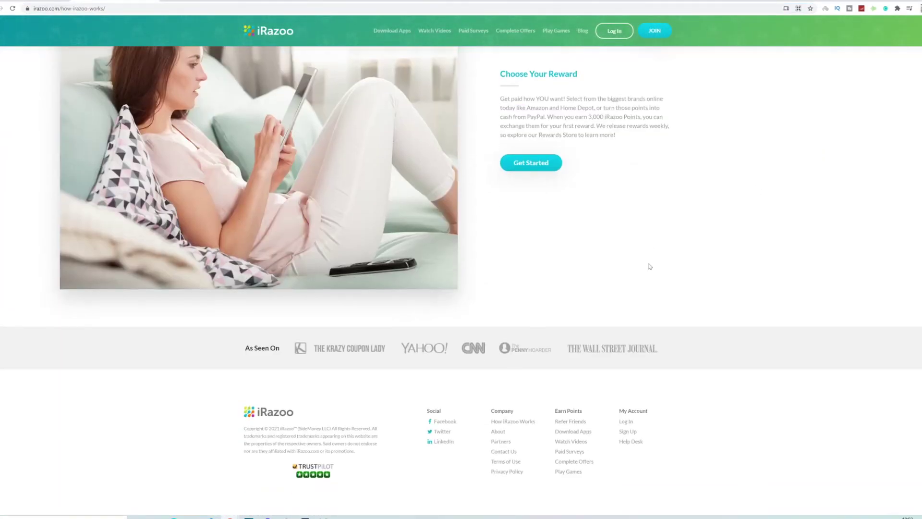
left_click_drag(590, 412, 552, 412)
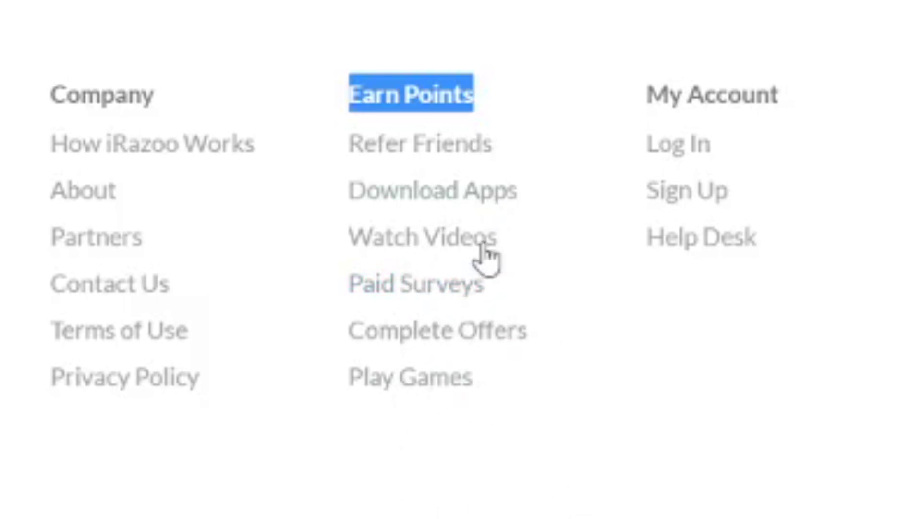
left_click_drag(534, 144, 341, 155)
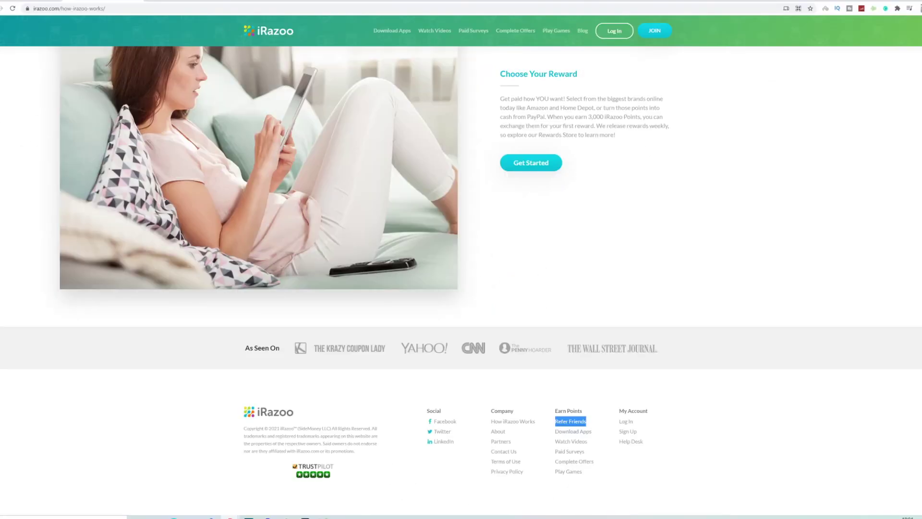
left_click(570, 419)
- Scroll the Refer Friends page down to the earnings table and back up
scroll(555, 262, "down", 4)
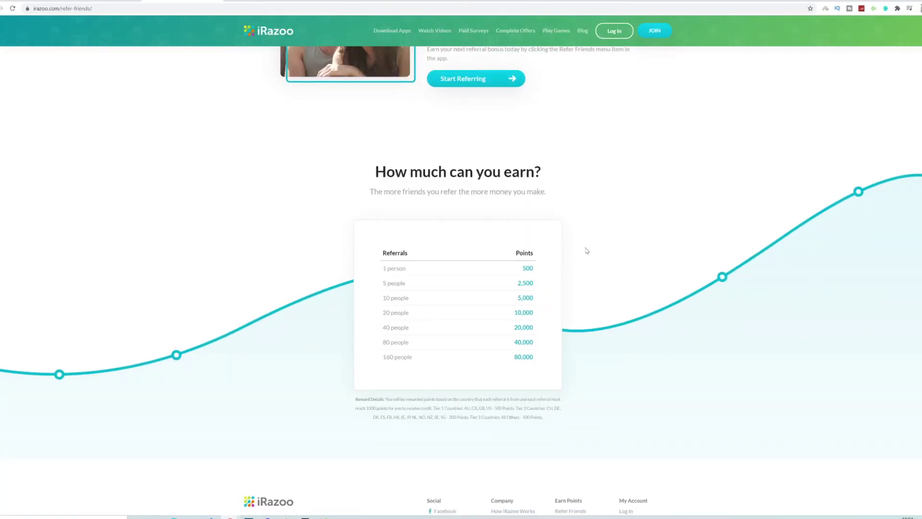
scroll(527, 258, "down", 2)
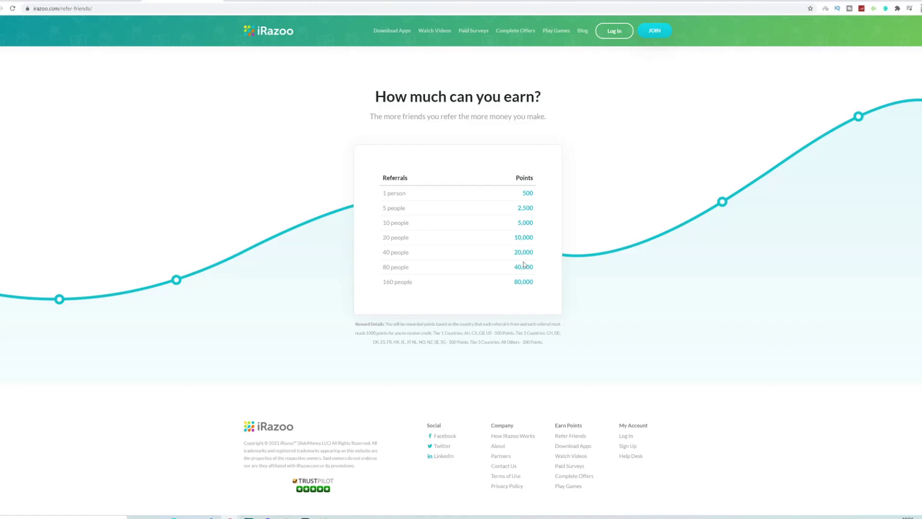
scroll(523, 264, "up", 5)
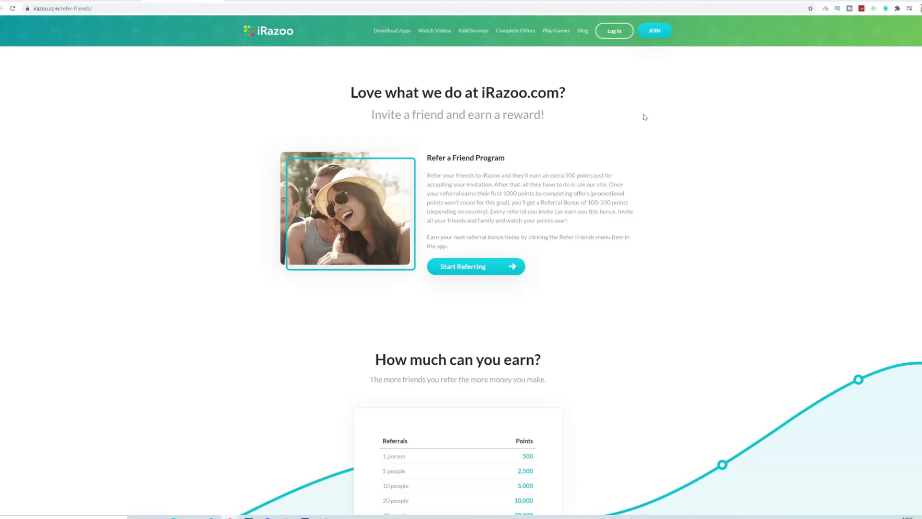
scroll(604, 108, "down", 3)
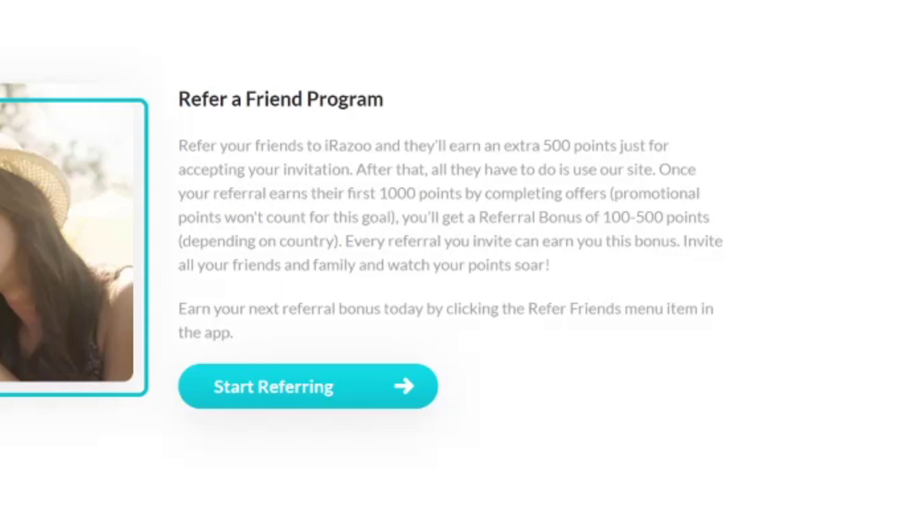
mouse_move(325, 145)
left_mouse_down()
mouse_move(552, 169)
mouse_move(592, 145)
left_mouse_up()
left_click(476, 168)
left_click(593, 145)
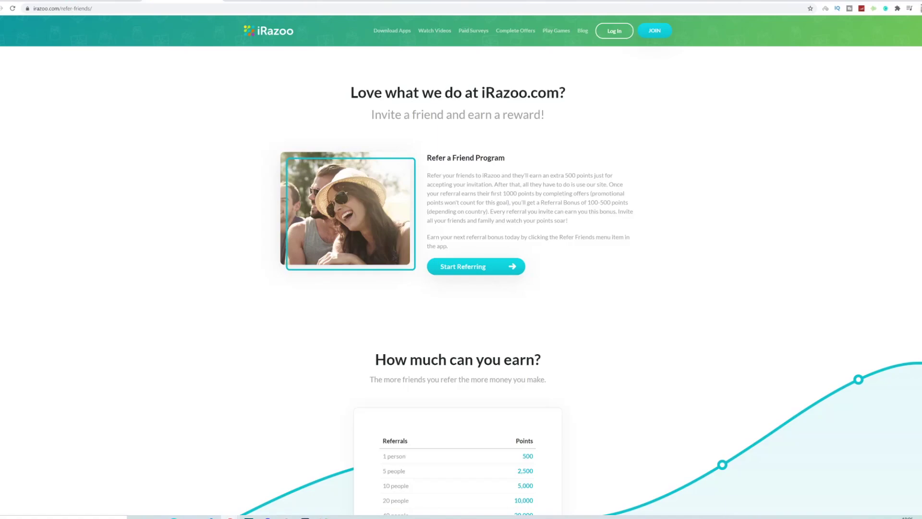
scroll(544, 266, "down", 4)
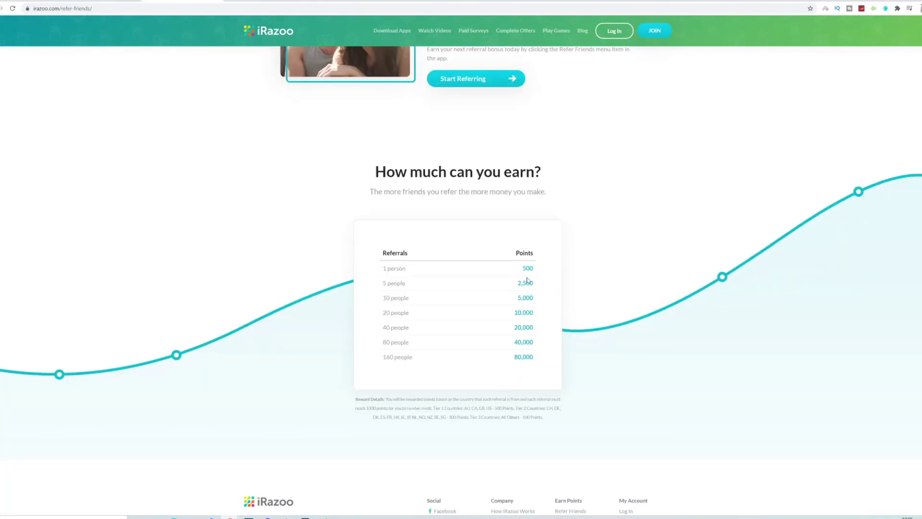
- Highlight the 2,500-point and 80,000-point entries in the referral earnings table
mouse_move(518, 283)
left_mouse_down()
mouse_move(535, 284)
mouse_move(518, 284)
mouse_move(550, 319)
left_mouse_up()
left_click(542, 296)
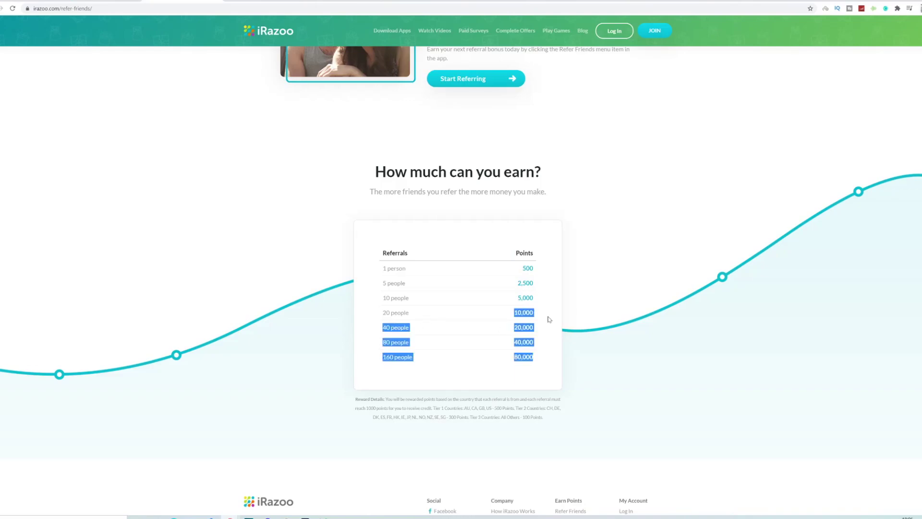
left_click(511, 362)
left_click_drag(513, 357, 557, 363)
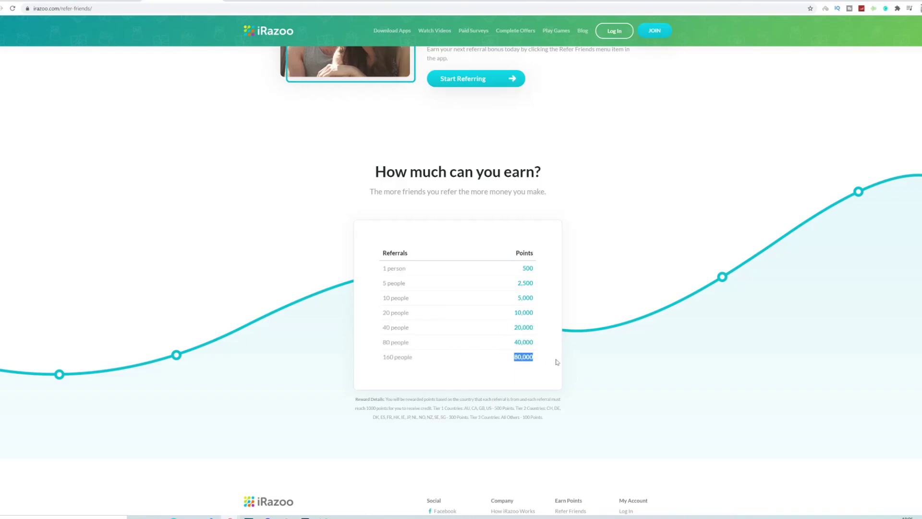
left_click(537, 361)
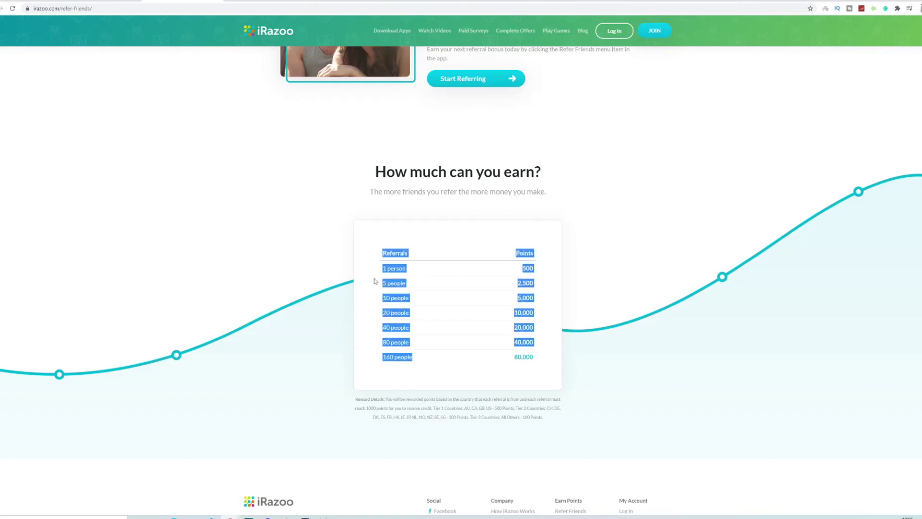
- Select the whole Referrals/Points table, then go to the referral sign-up page
left_click_drag(442, 365, 375, 259)
key("alt+Tab")
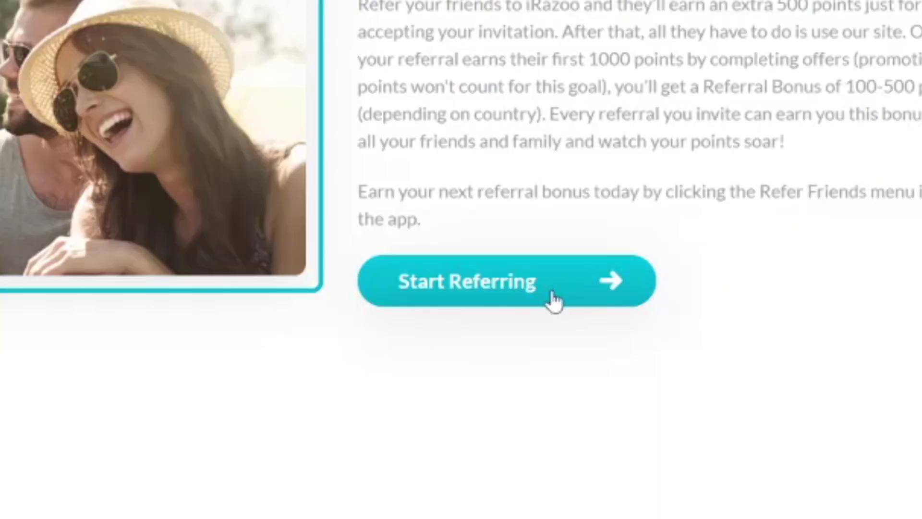
left_click(474, 300)
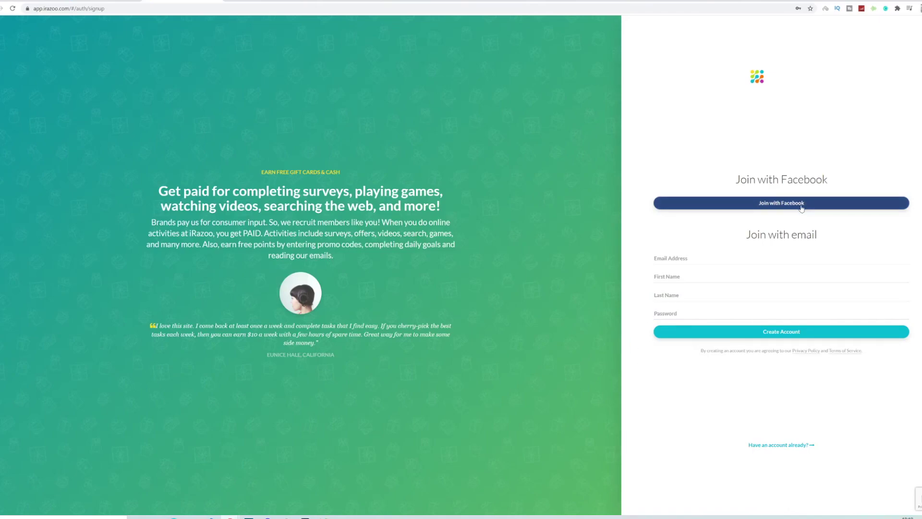
- Select the Email Address field, then the First Name field on the sign-up form
left_click(745, 259)
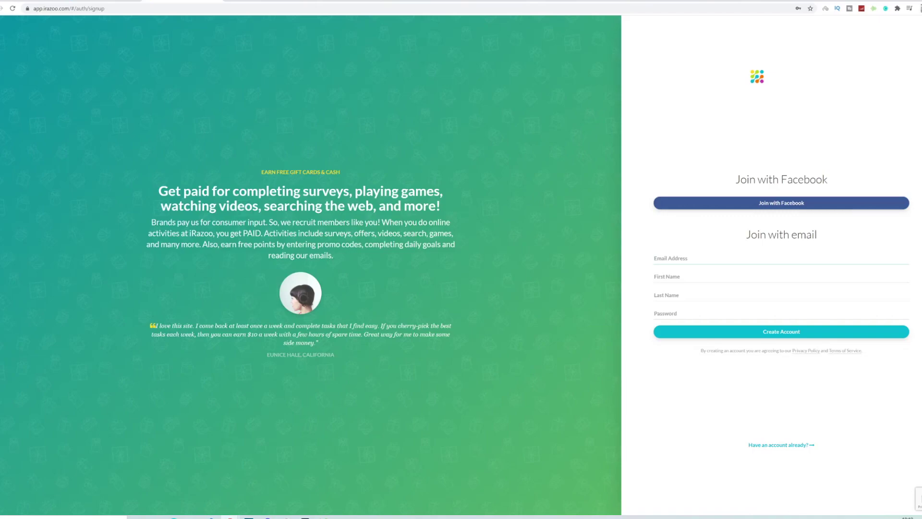
left_click(685, 278)
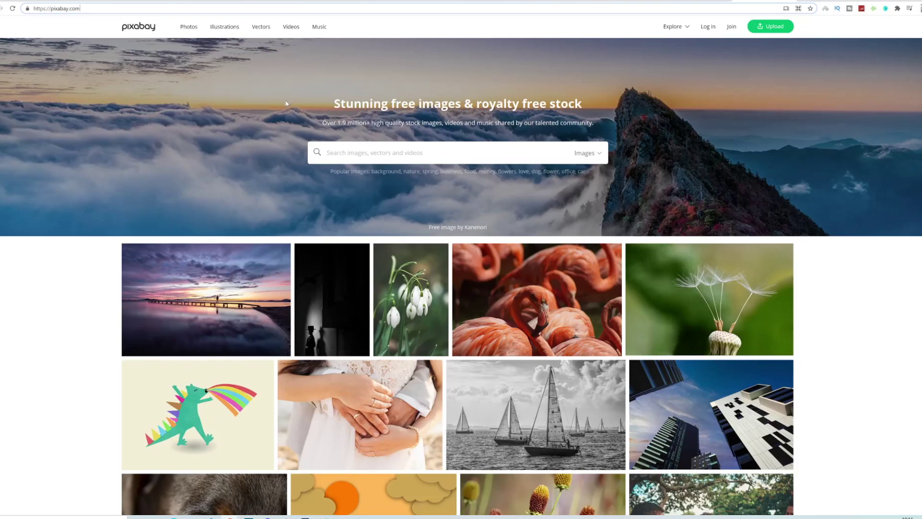
scroll(419, 229, "down", 1)
scroll(418, 229, "down", 2)
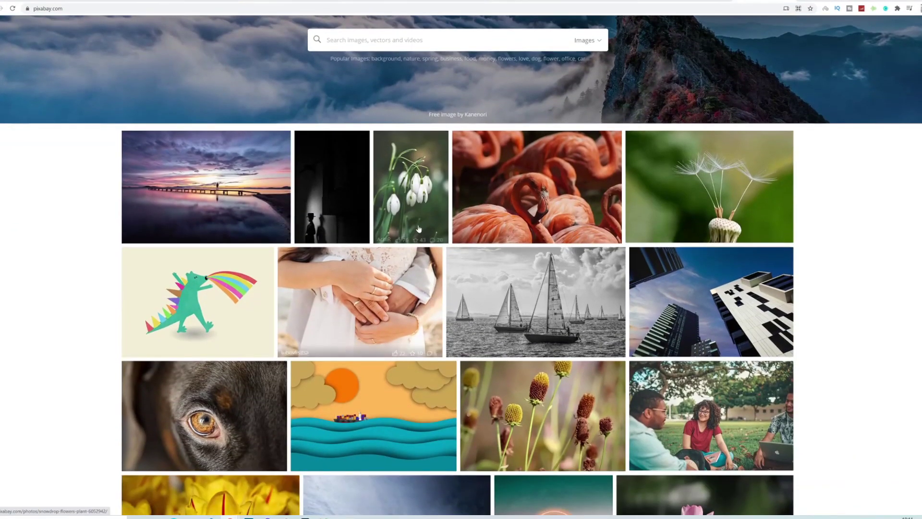
scroll(433, 212, "down", 3)
scroll(453, 190, "down", 4)
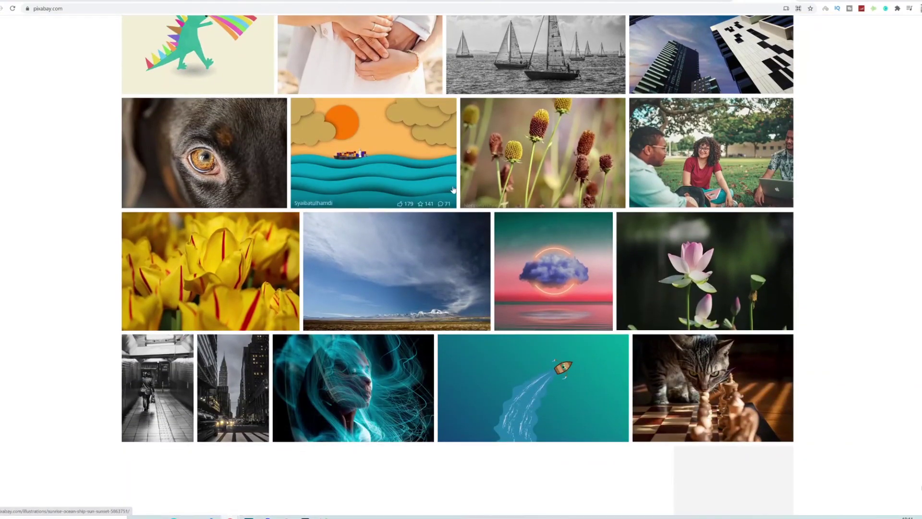
scroll(471, 186, "down", 1)
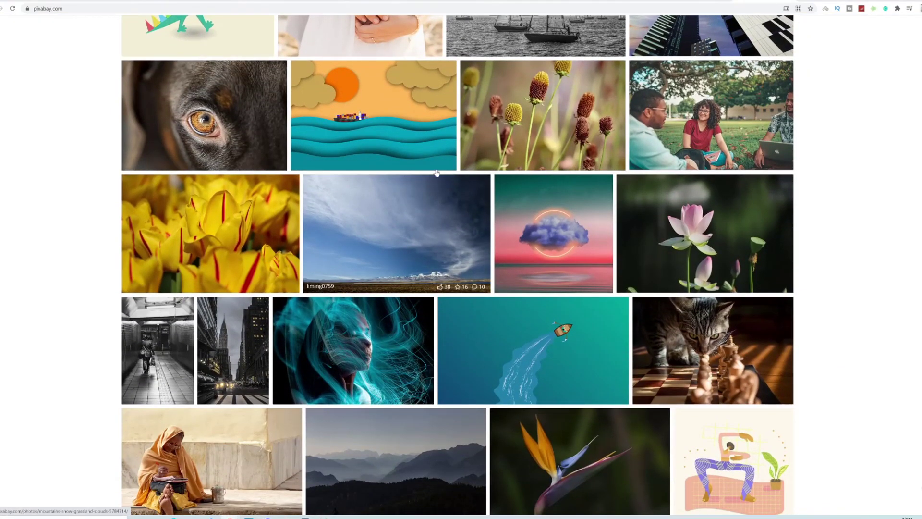
scroll(719, 292, "down", 4)
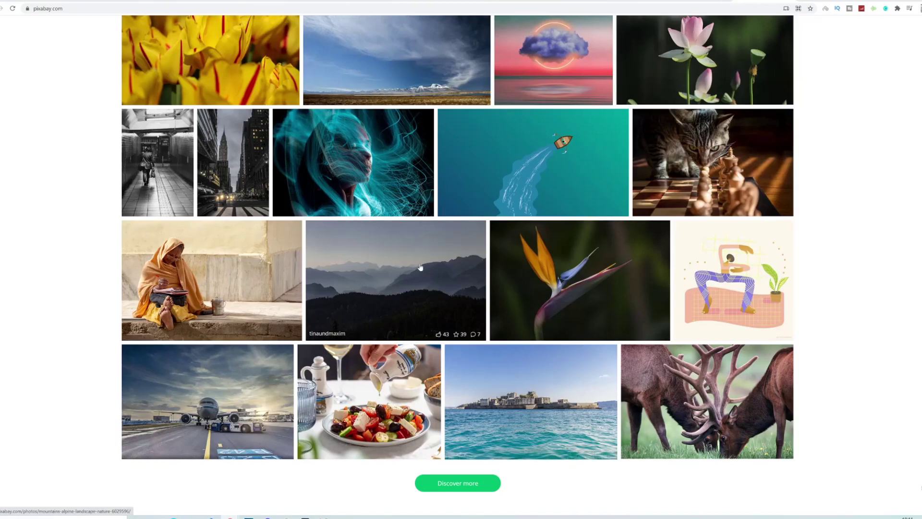
scroll(245, 313, "up", 2)
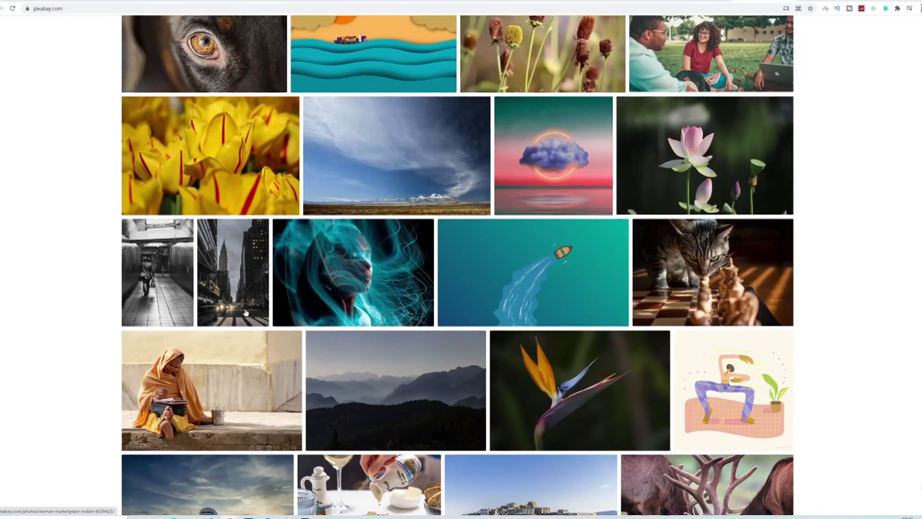
scroll(245, 313, "up", 4)
scroll(394, 227, "up", 2)
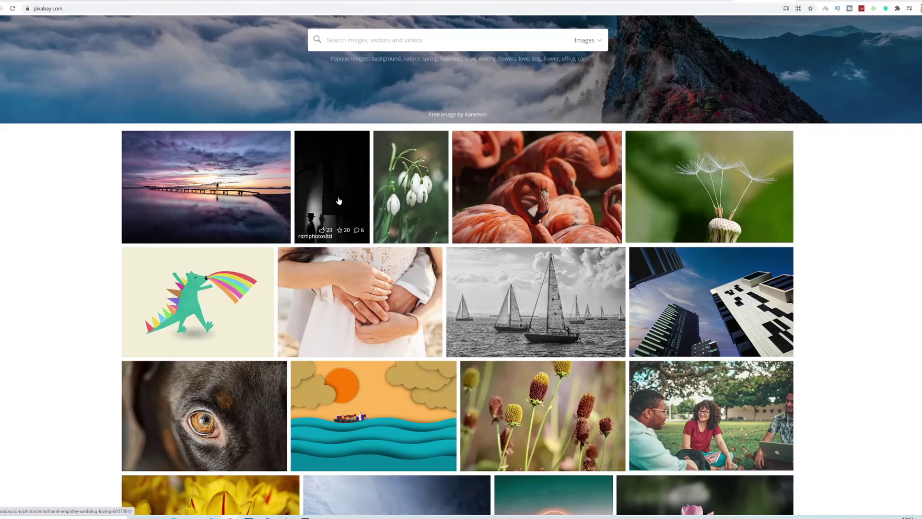
scroll(338, 201, "up", 2)
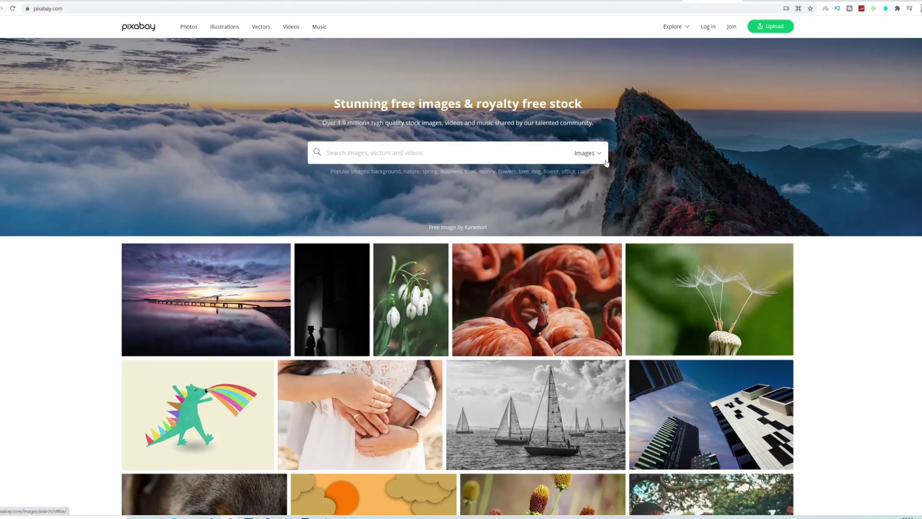
left_click(487, 172)
- Scroll through Pixabay's 'money' image results, then select the address bar to return home
scroll(450, 197, "down", 3)
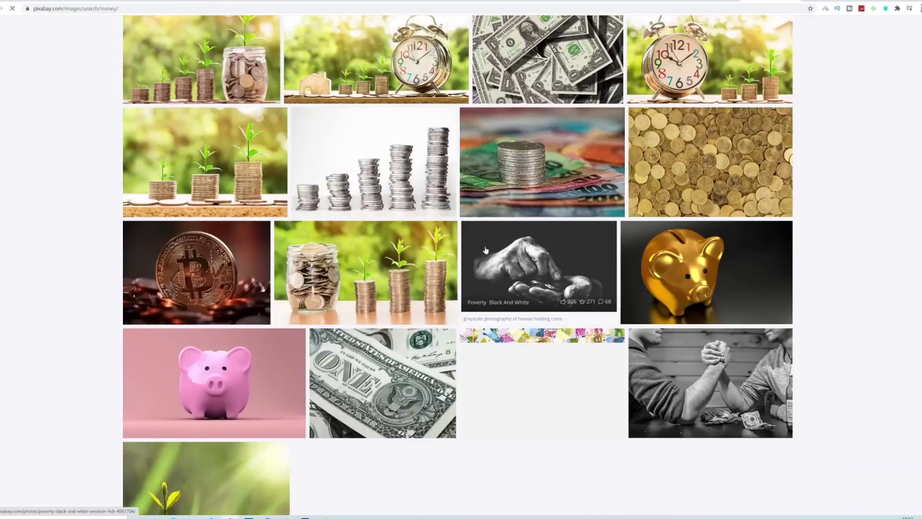
scroll(481, 221, "down", 3)
scroll(512, 255, "down", 3)
scroll(517, 252, "down", 3)
scroll(516, 252, "up", 5)
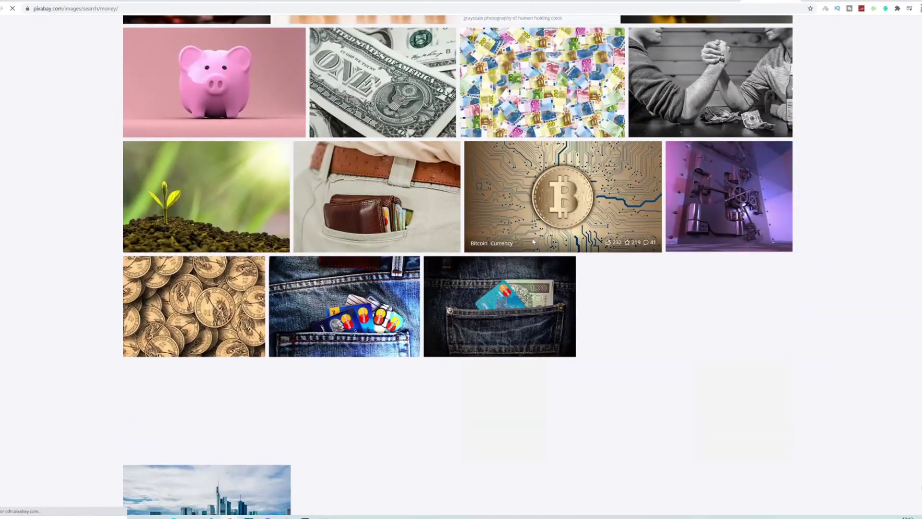
scroll(524, 245, "up", 3)
scroll(533, 233, "up", 4)
scroll(540, 224, "up", 2)
scroll(540, 224, "up", 2)
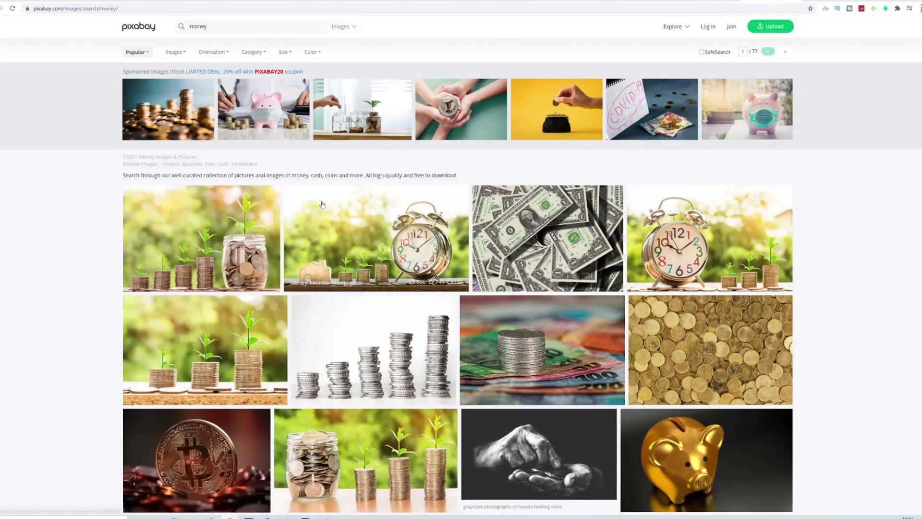
scroll(499, 221, "down", 2)
scroll(461, 225, "down", 1)
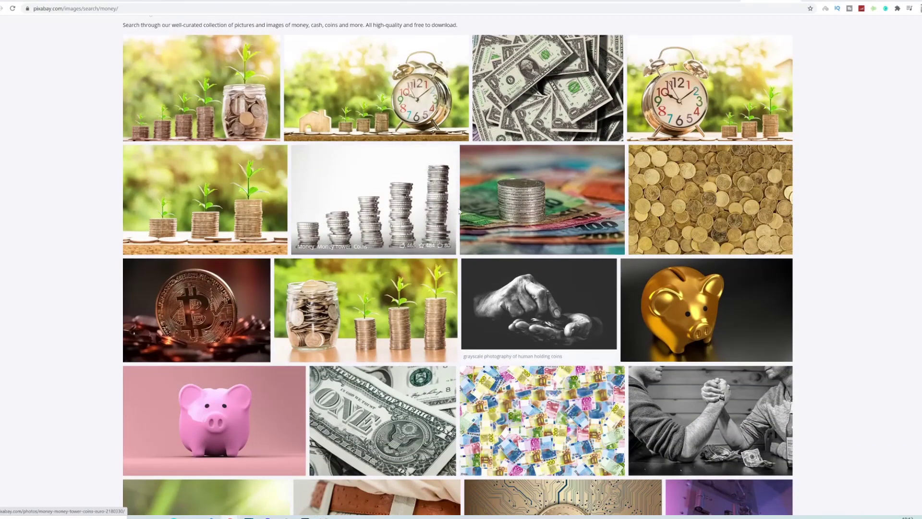
scroll(447, 211, "up", 3)
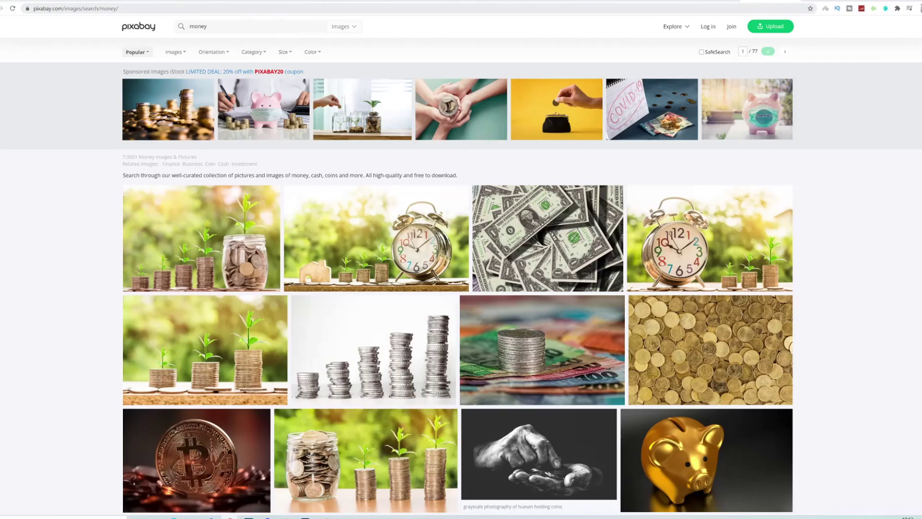
double_click(48, 9)
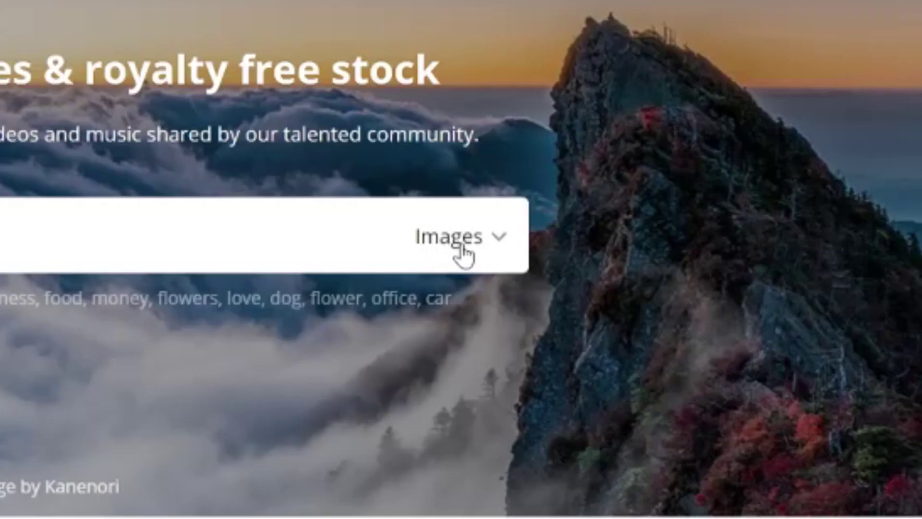
- Switch the Pixabay search type from Images to Videos
left_click(452, 240)
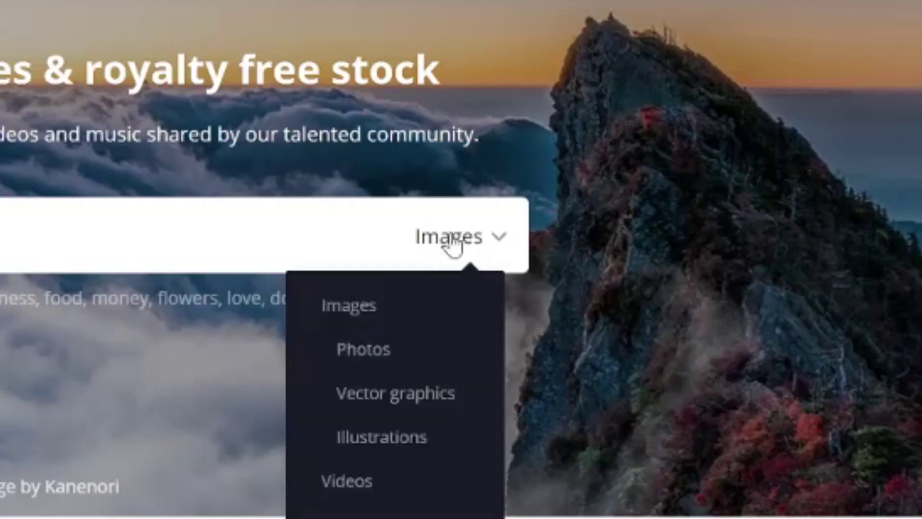
left_click(350, 483)
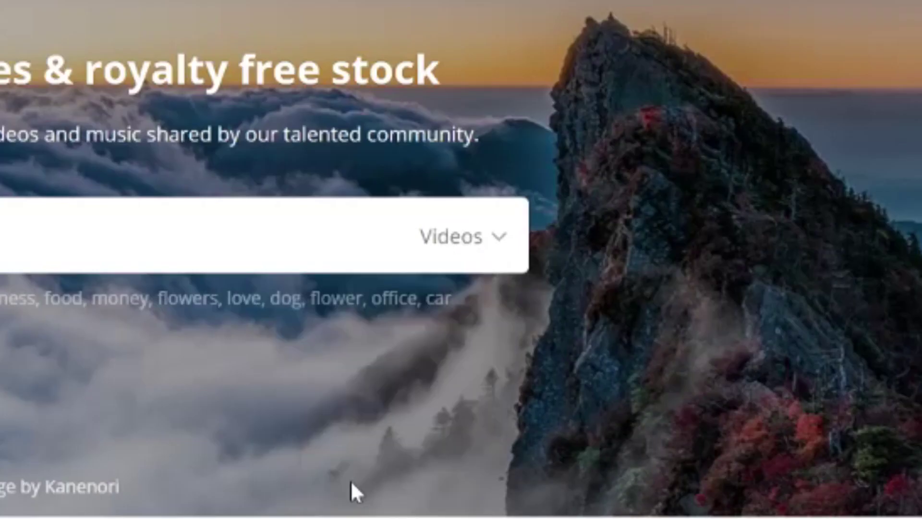
left_click(473, 248)
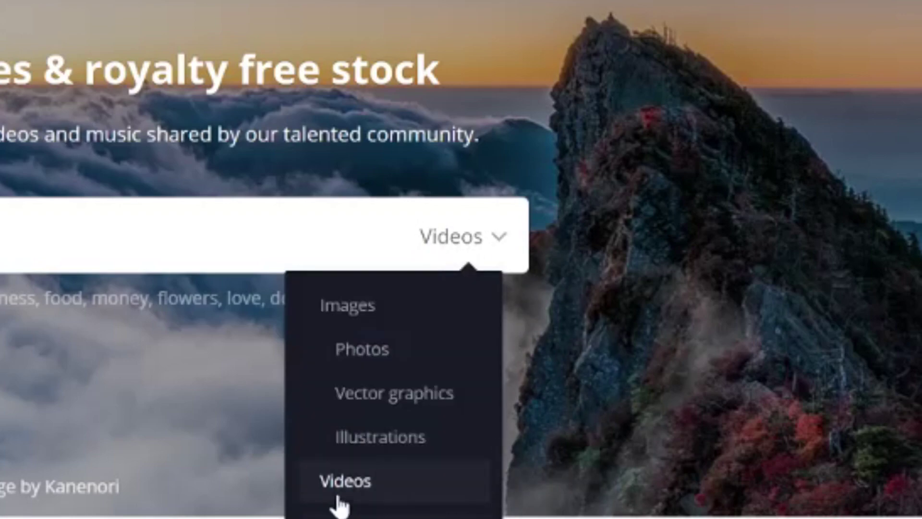
left_click(346, 483)
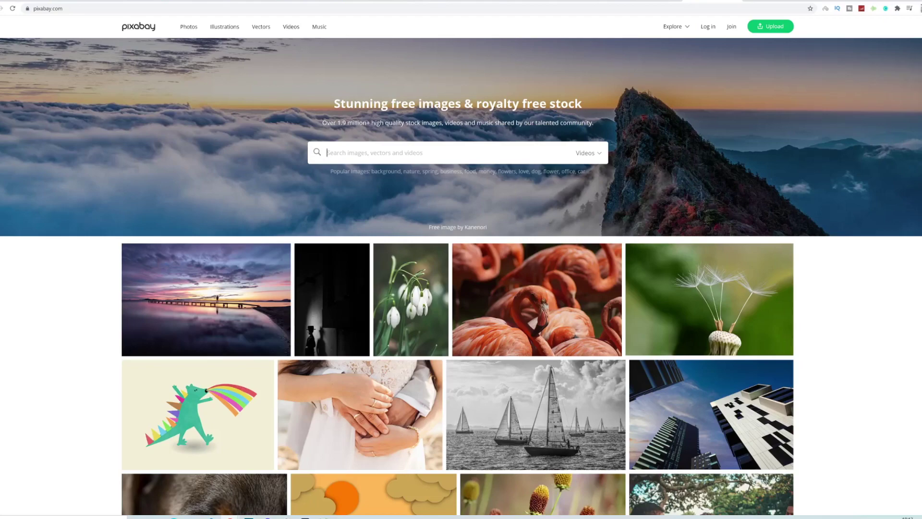
- Search Pixabay videos for 'business'
type("business")
key("Return")
scroll(630, 170, "down", 1)
- Scroll through the 'business' video clips of keyboards, meetings and city scenes
scroll(630, 171, "down", 3)
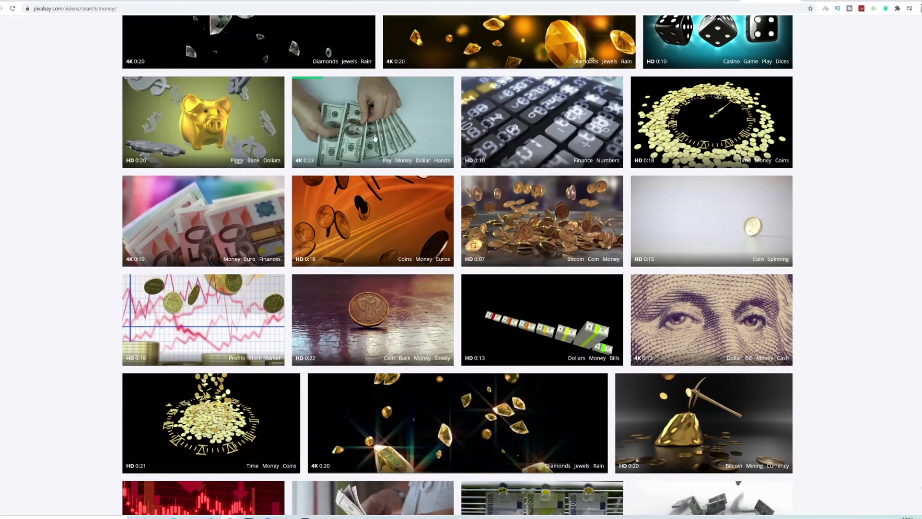
scroll(395, 230, "down", 1)
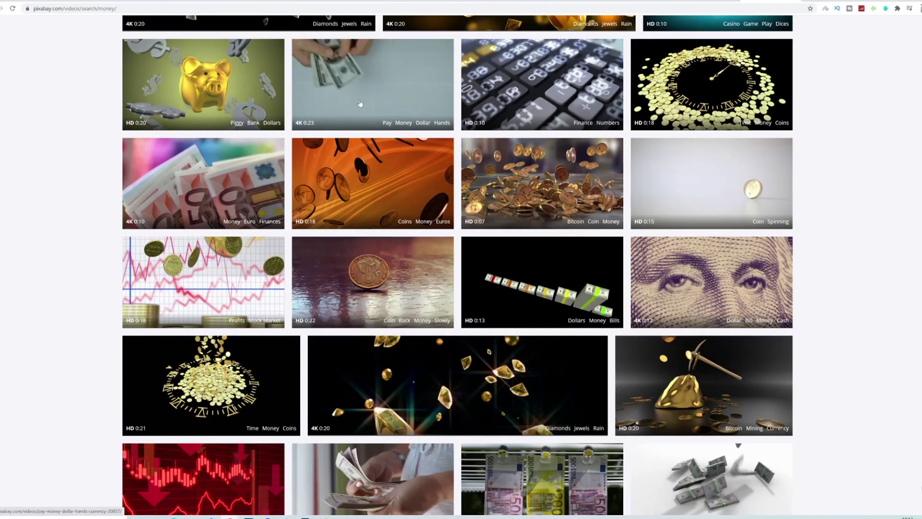
mouse_move(373, 182)
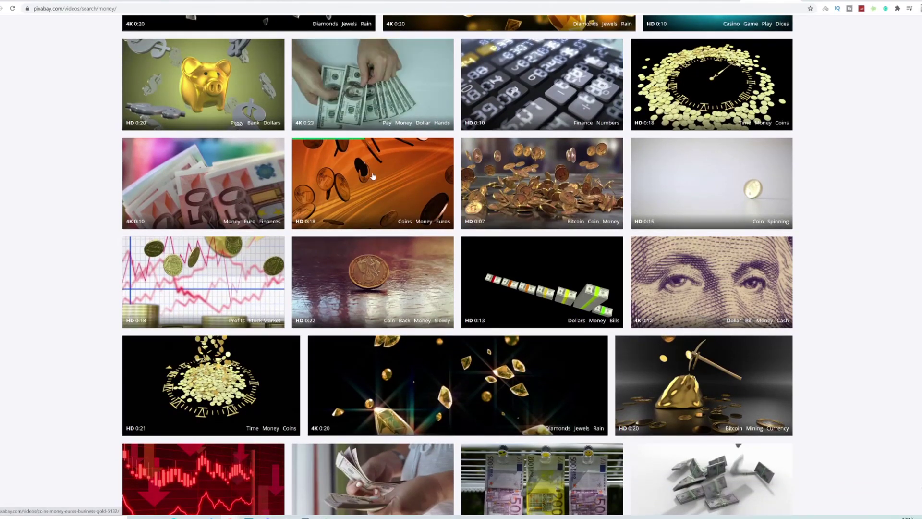
scroll(377, 180, "down", 2)
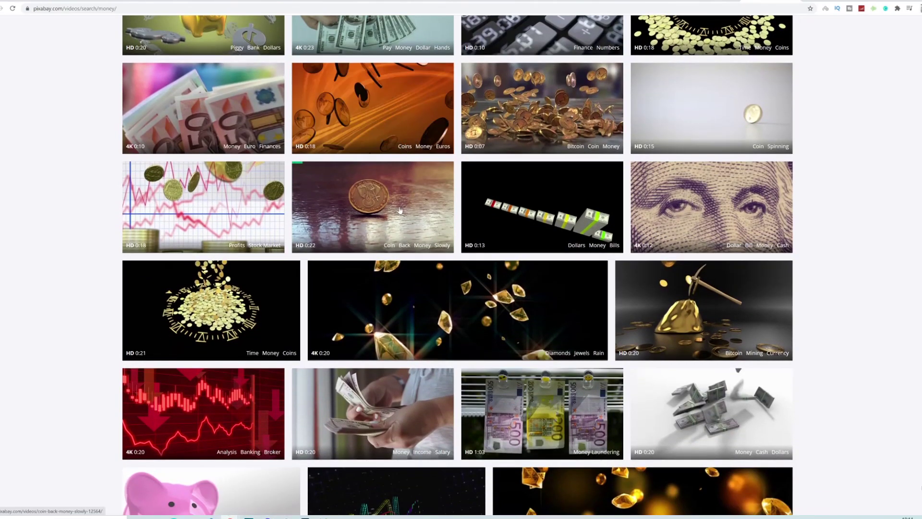
scroll(383, 186, "up", 3)
scroll(383, 186, "up", 5)
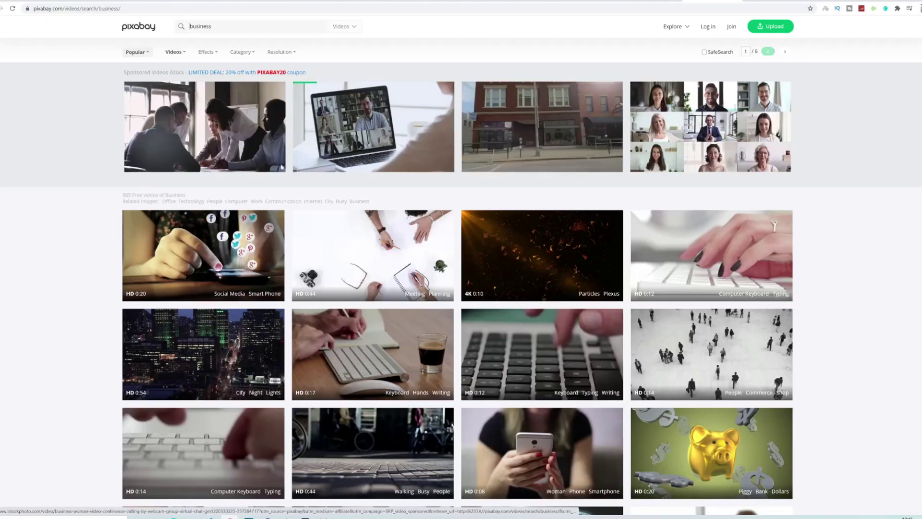
right_click(103, 212)
- Replace the search term with 'money' and scroll through the money video clips
left_click(102, 212)
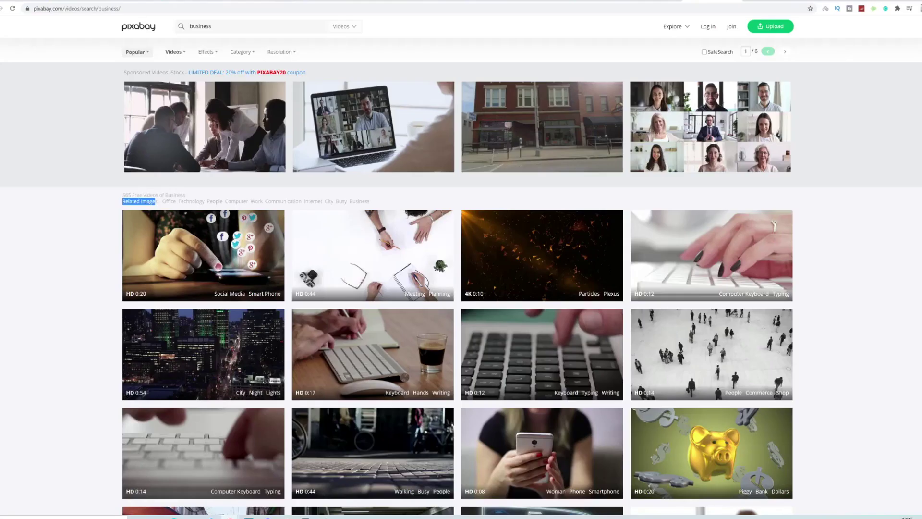
double_click(200, 26)
type("money")
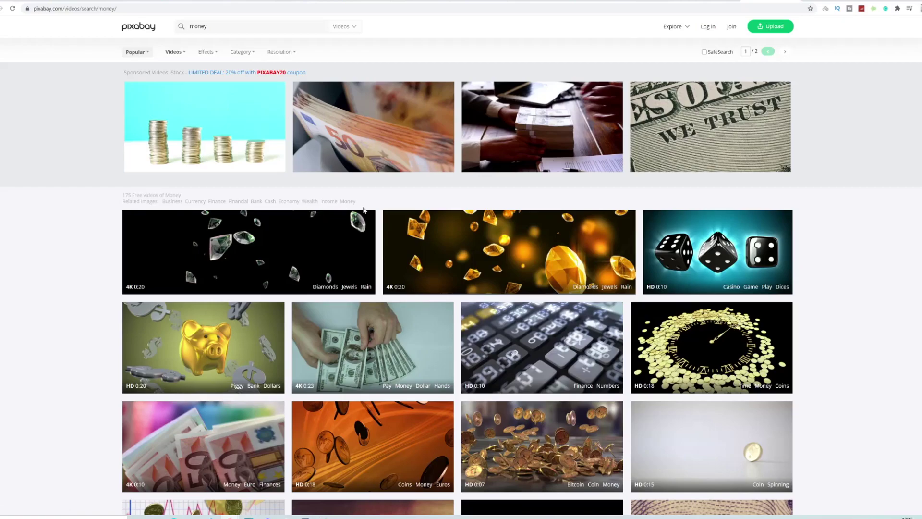
scroll(363, 209, "down", 4)
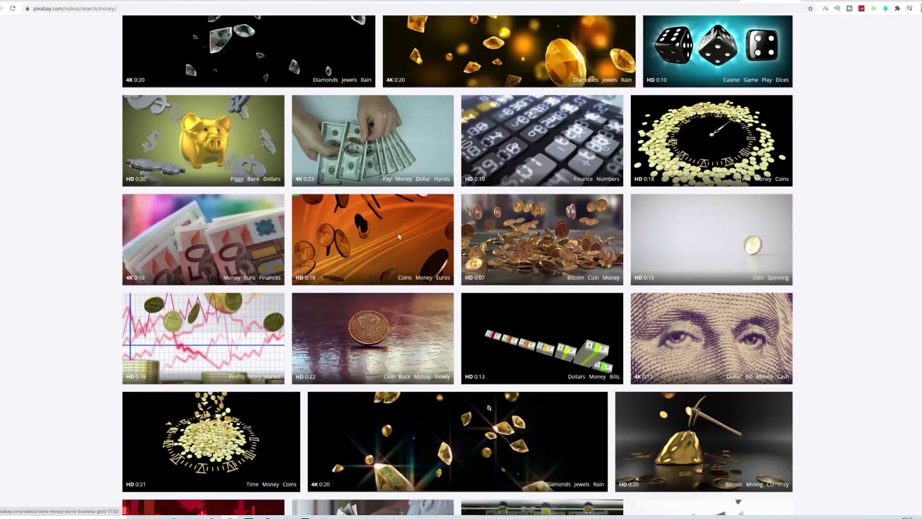
scroll(384, 231, "down", 6)
scroll(428, 261, "down", 4)
scroll(428, 262, "down", 3)
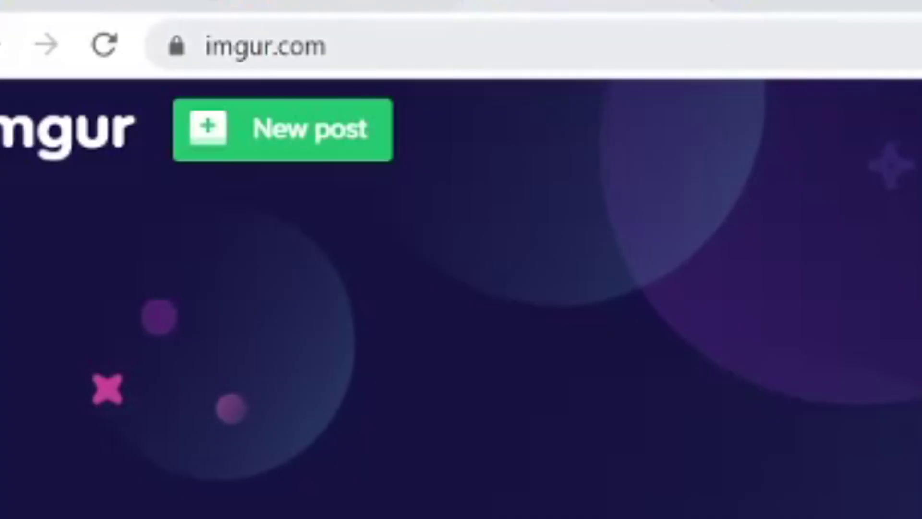
- Scroll Imgur's most viral feed, then view imgur.com's SimilarWeb overview (rank 131, 259.93M visits)
left_click(46, 8)
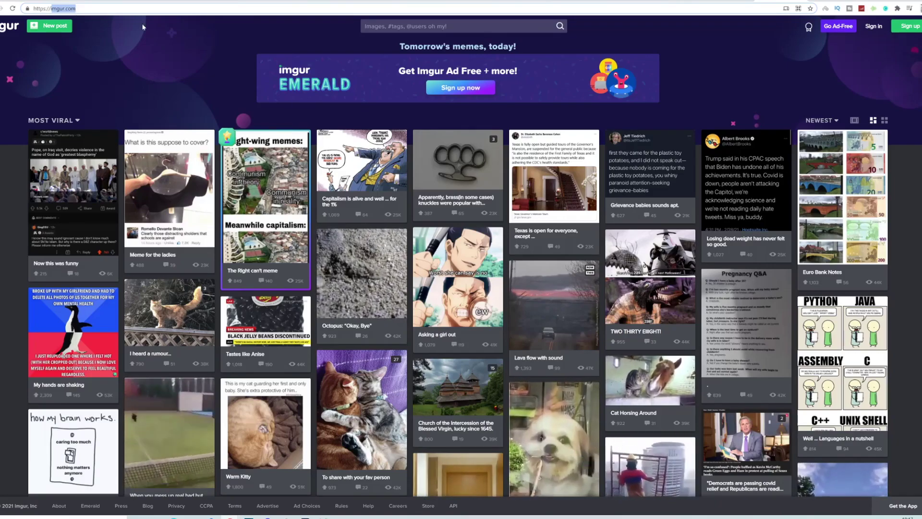
scroll(435, 179, "down", 1)
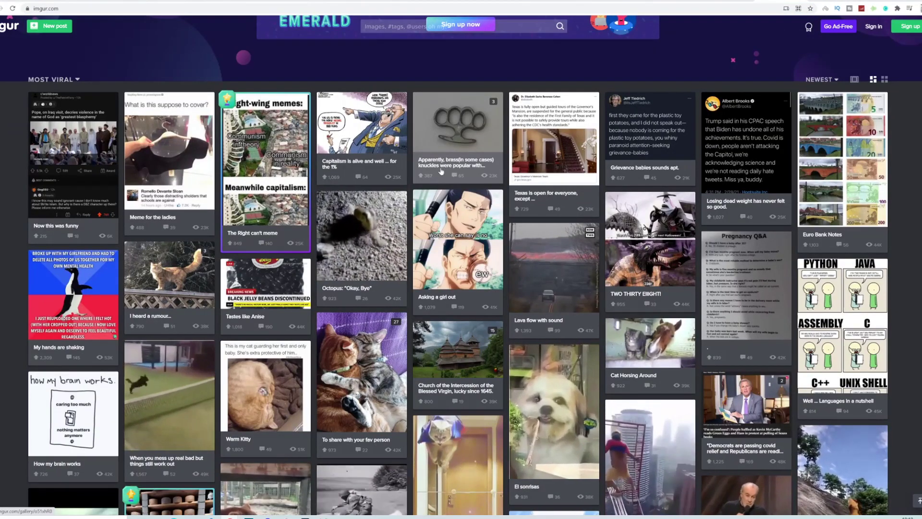
scroll(441, 171, "down", 2)
scroll(446, 187, "down", 2)
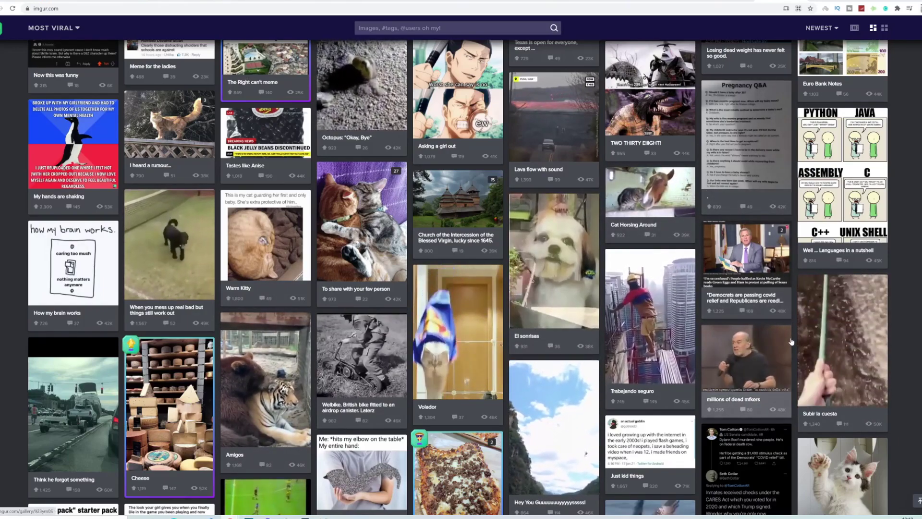
scroll(807, 338, "up", 3)
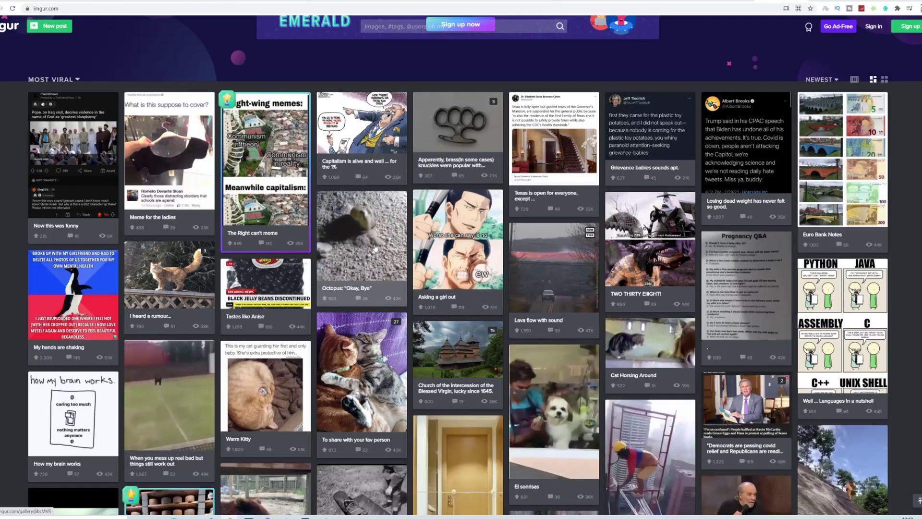
scroll(363, 241, "down", 5)
scroll(236, 266, "down", 4)
scroll(235, 266, "down", 2)
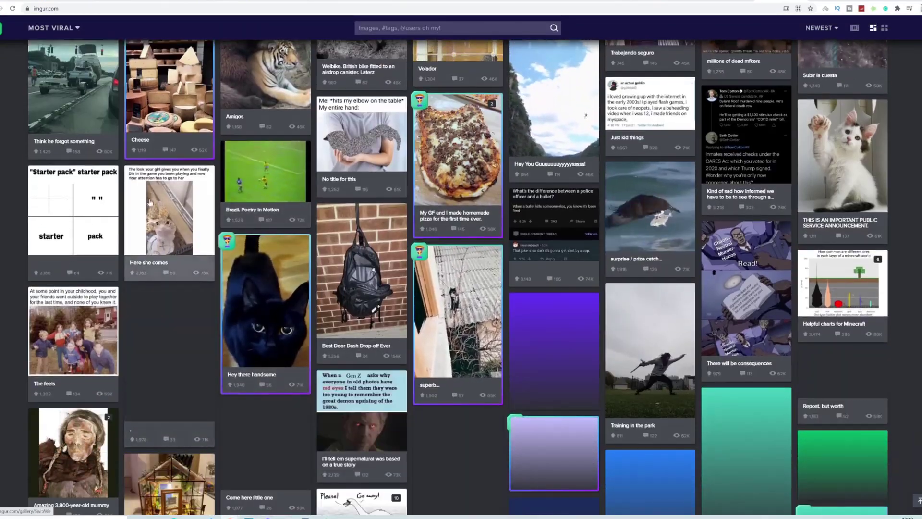
scroll(352, 181, "up", 4)
scroll(409, 168, "up", 4)
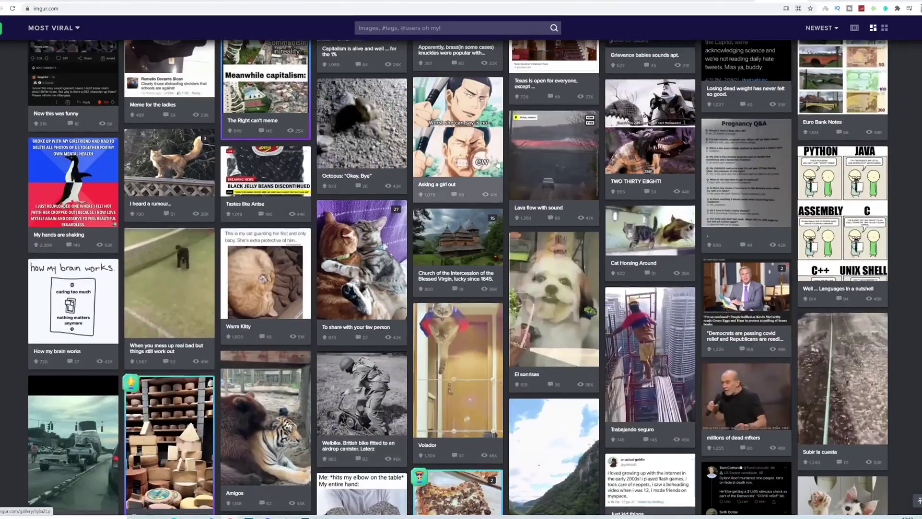
scroll(480, 154, "up", 3)
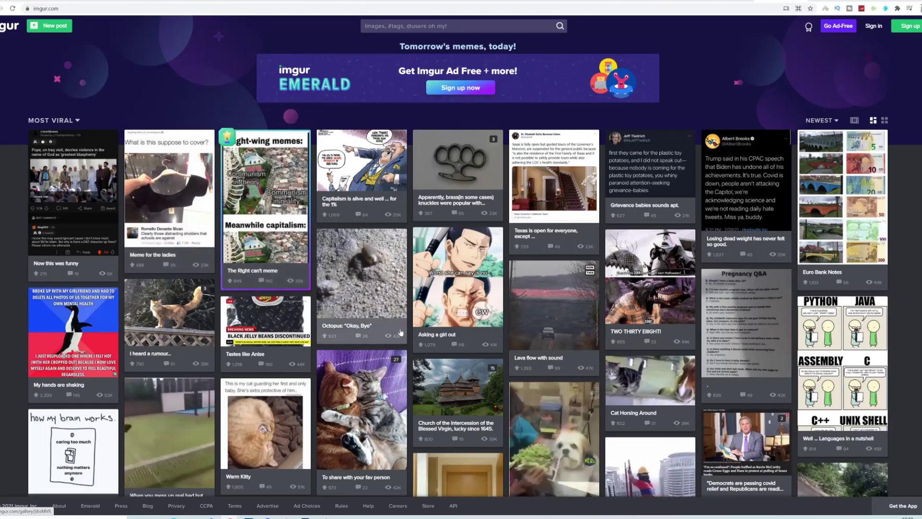
scroll(187, 316, "down", 2)
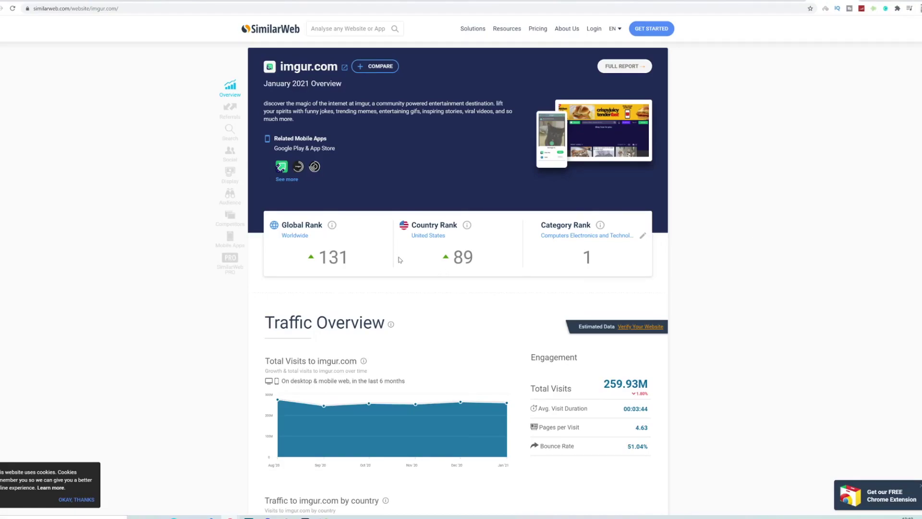
- Highlight imgur.com's Global Rank 131, Country Rank 89 and Category Rank 1
double_click(333, 257)
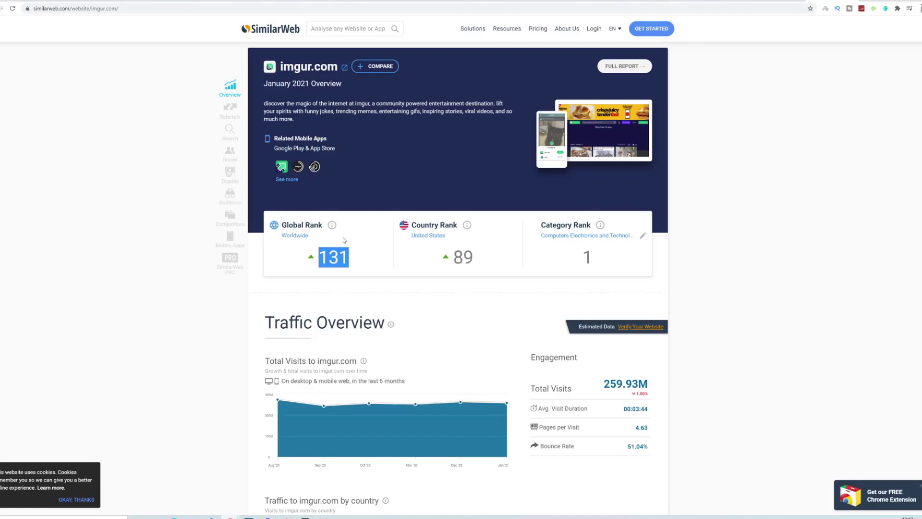
left_click(358, 261)
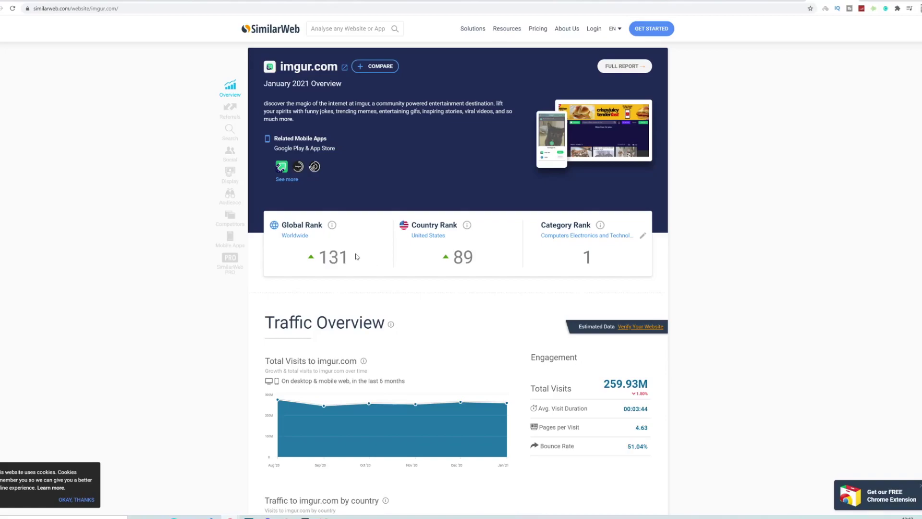
left_click_drag(476, 258, 437, 265)
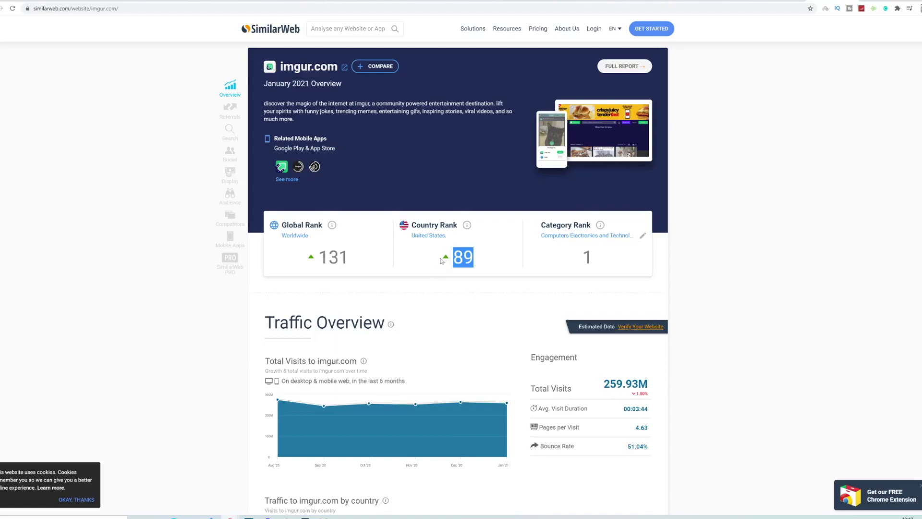
left_click(596, 257)
left_click_drag(617, 264, 579, 259)
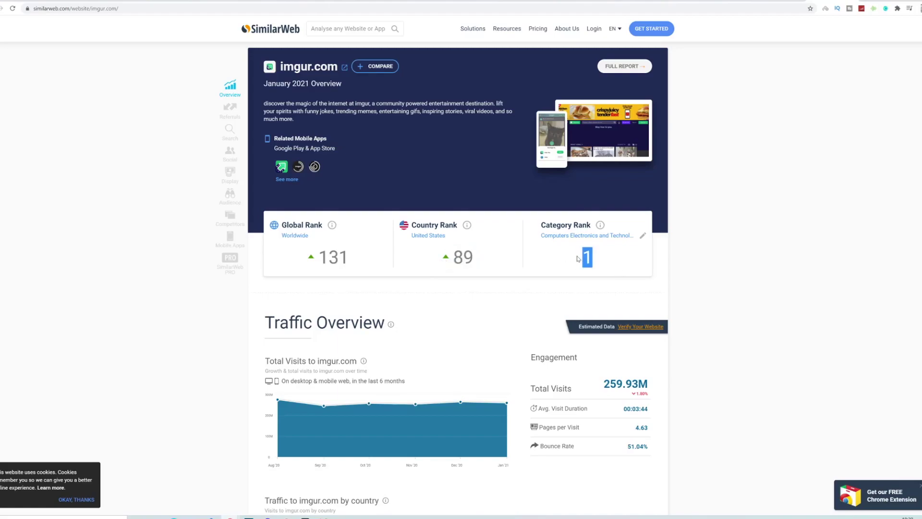
- Highlight the 259.93M total visits and the 00:03:44 average visit duration
scroll(646, 296, "down", 2)
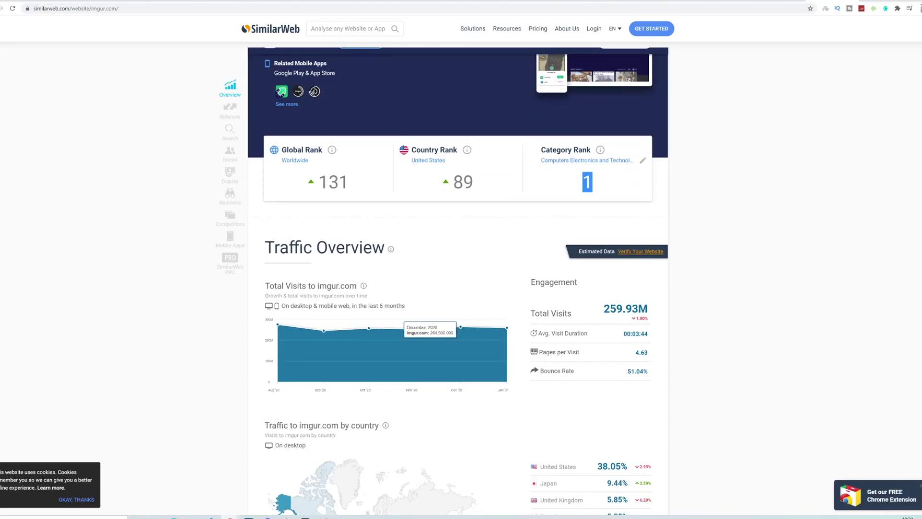
left_click_drag(601, 306, 651, 316)
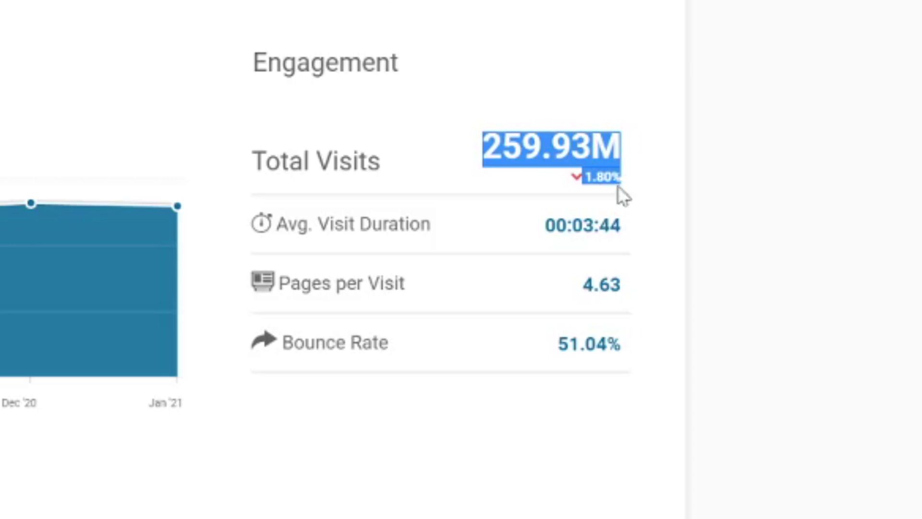
left_click(621, 335)
left_click_drag(650, 337, 615, 338)
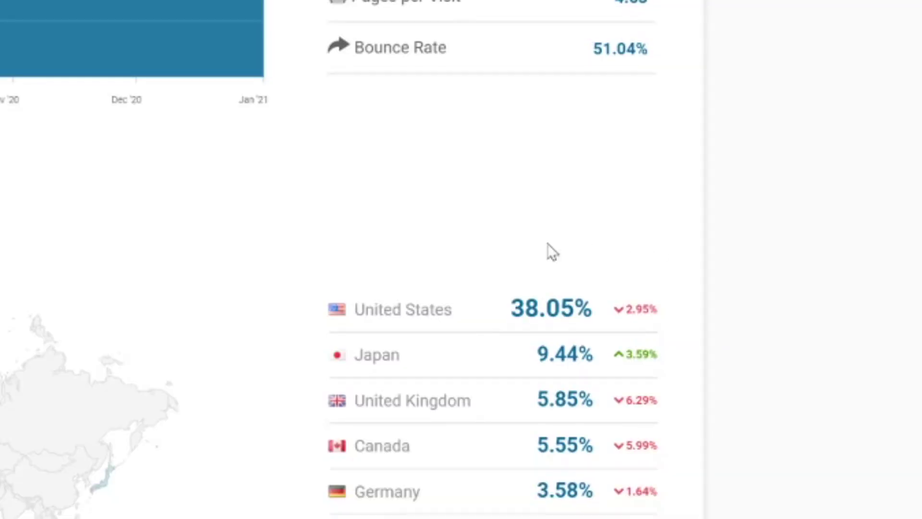
- Highlight the Japan, Canada and Germany rows in the top-countries list
scroll(548, 251, "down", 2)
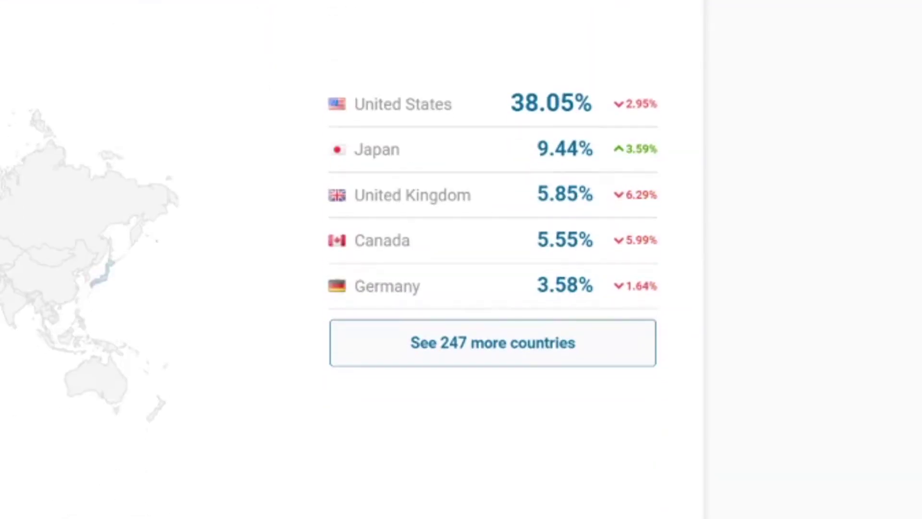
triple_click(513, 161)
left_click(513, 200)
triple_click(533, 241)
left_click(531, 294)
triple_click(533, 287)
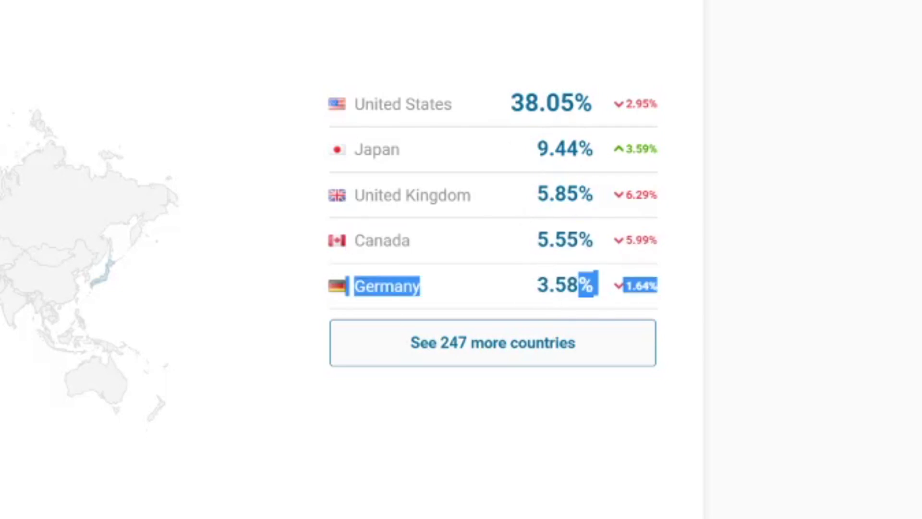
left_click(748, 180)
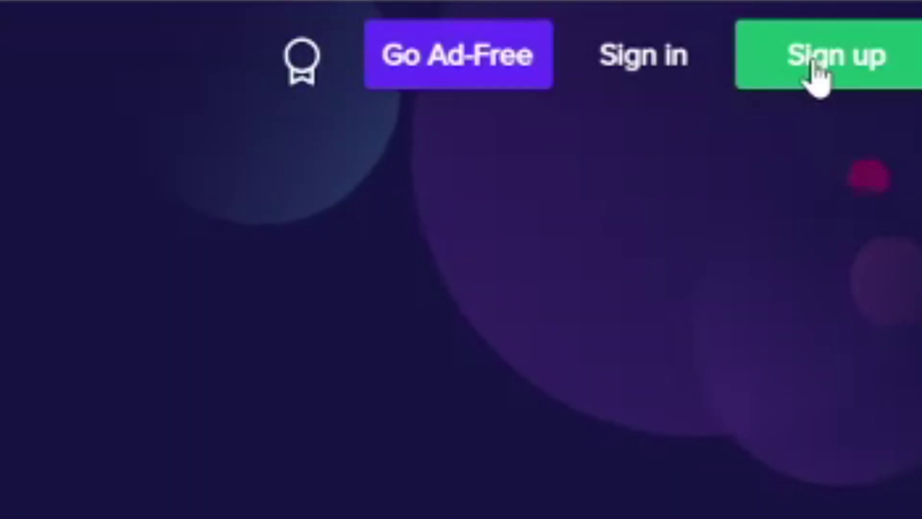
- Visit Imgur's sign-up page, then start a new post to reach imgur.com/upload
left_click(824, 63)
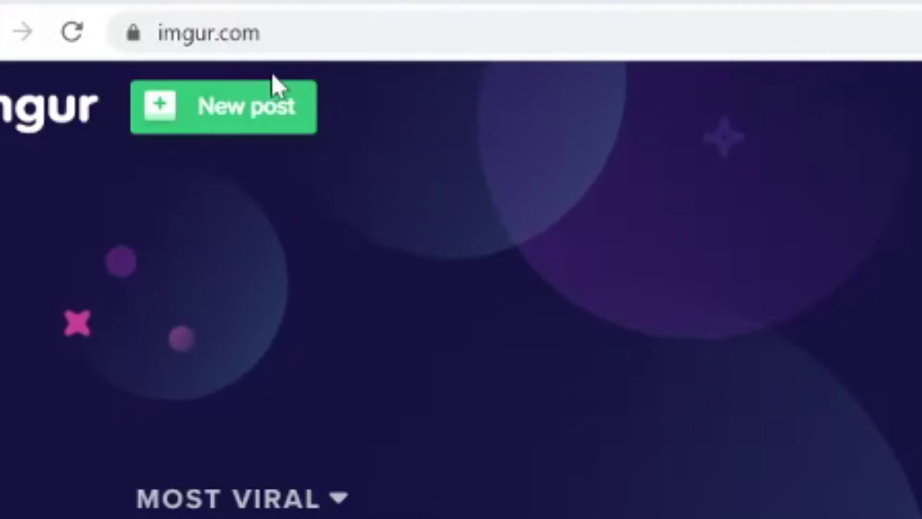
left_click(273, 127)
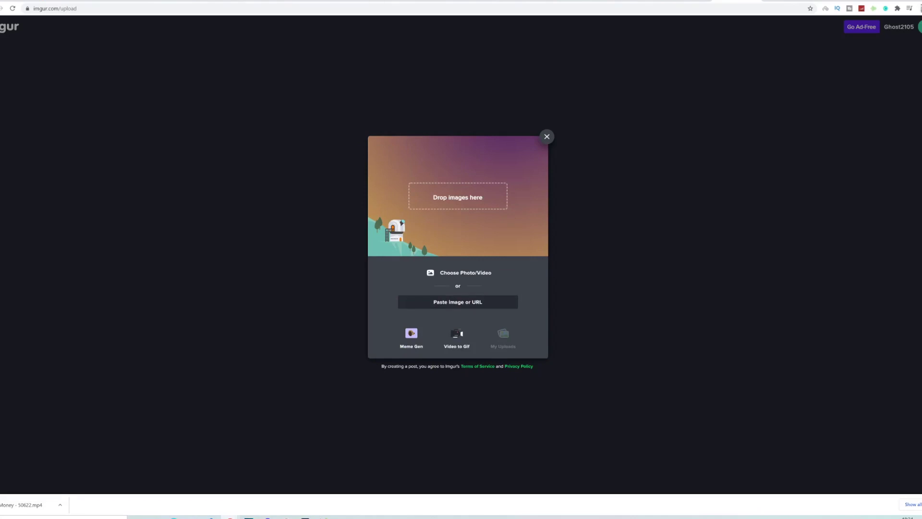
- Choose the Pixabay money .mp4 video and upload it to the new post
left_click(462, 279)
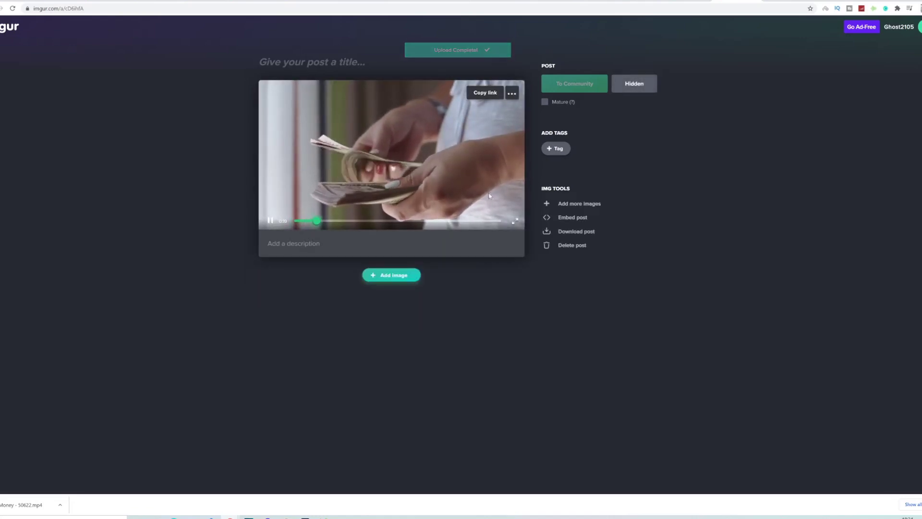
- Add the iRazoo referral caption offering 500 free points as the video description, then review it
left_click(383, 172)
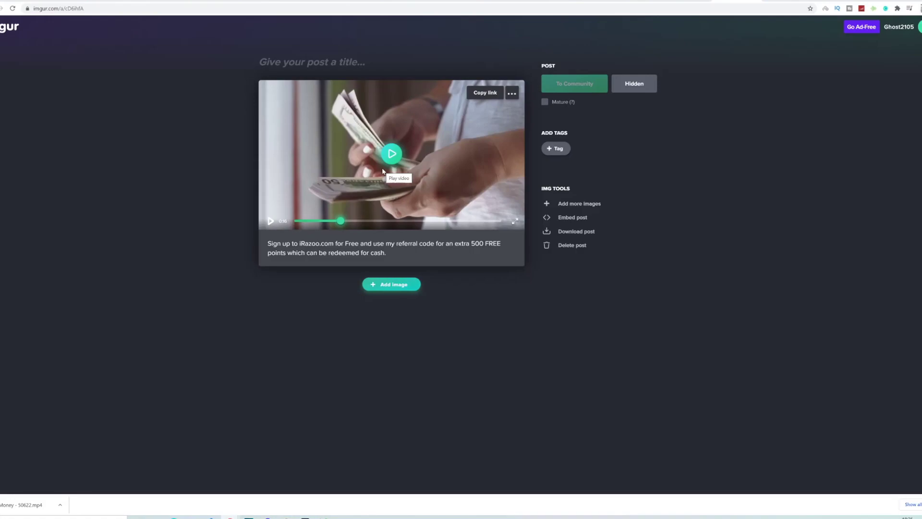
left_click_drag(387, 253, 267, 244)
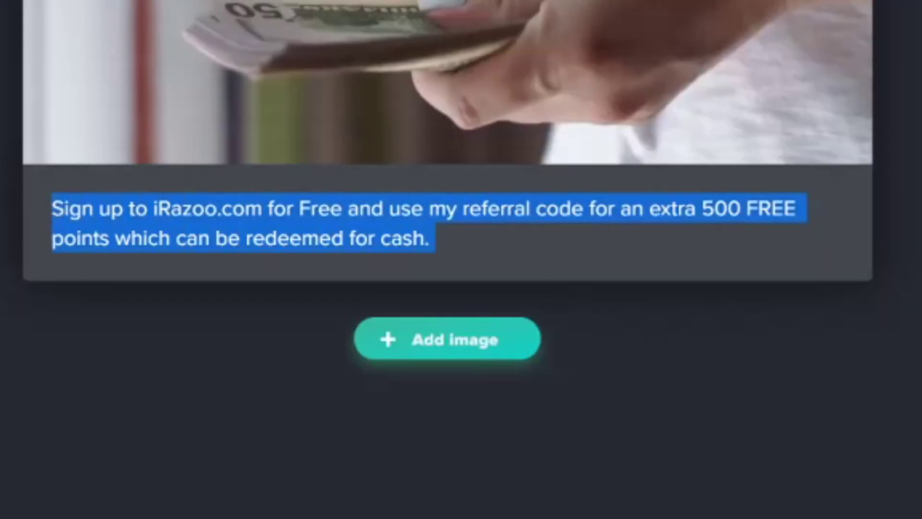
key("Right")
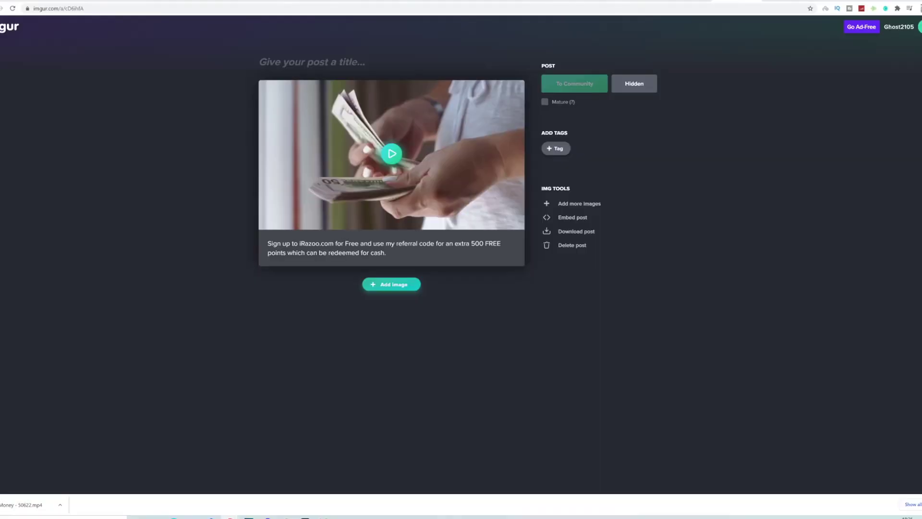
left_click_drag(388, 253, 255, 249)
key("Right")
key("ctrl+shift+Left")
key("ctrl+shift+Left")
key("ctrl+shift+Left")
key("Right")
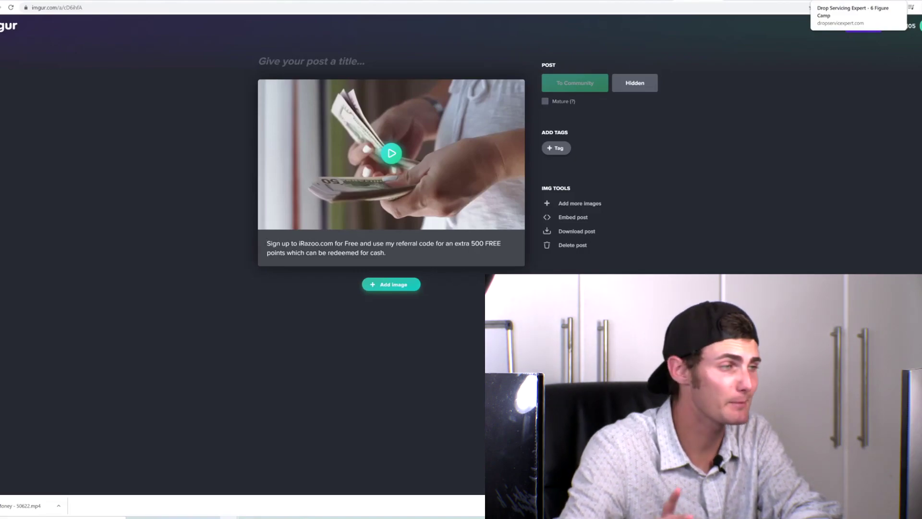
- Switch to the dropservicexpert.com tab with the course sales page
left_click(846, 1)
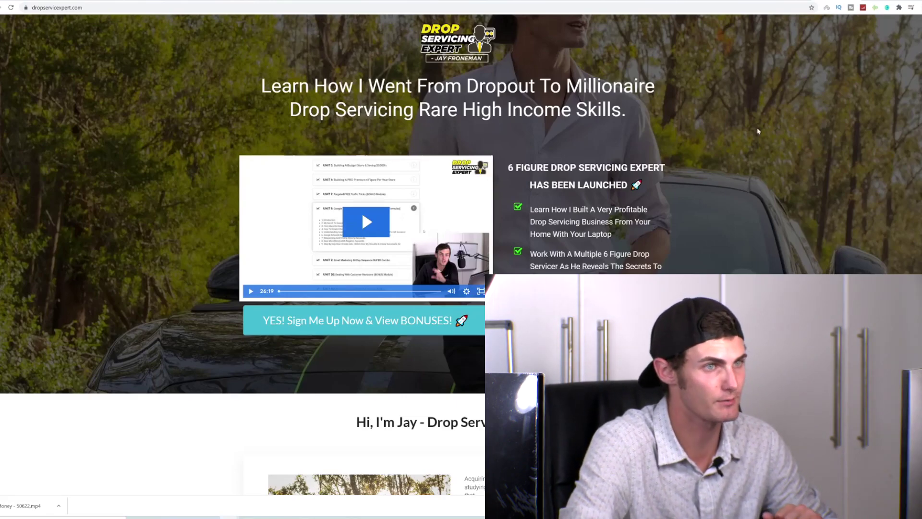
- Scroll to the $19,470 total value and $397 launch price section and select the total value
scroll(424, 231, "down", 15)
scroll(425, 231, "down", 10)
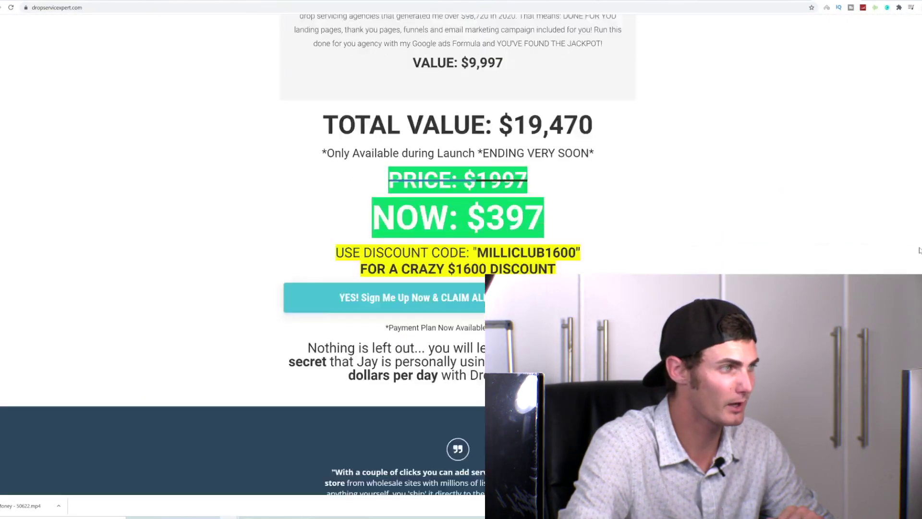
scroll(425, 231, "down", 2)
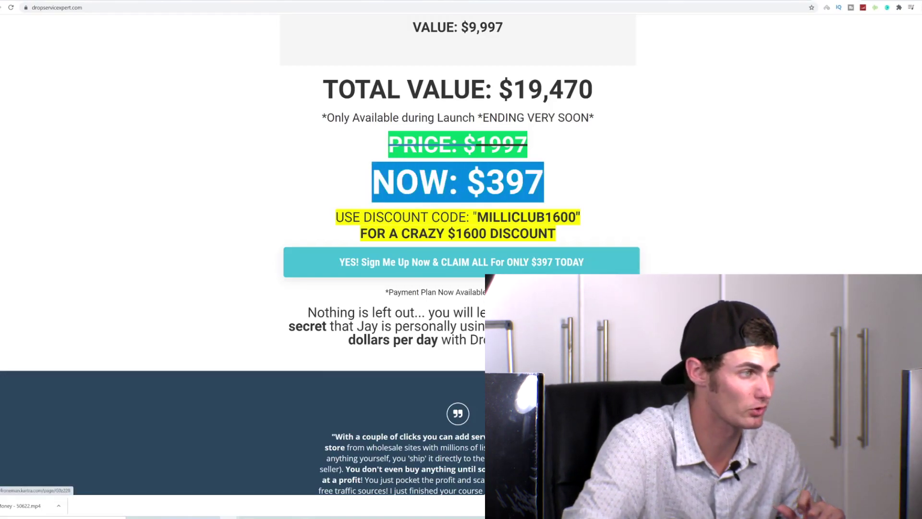
scroll(571, 166, "up", 4)
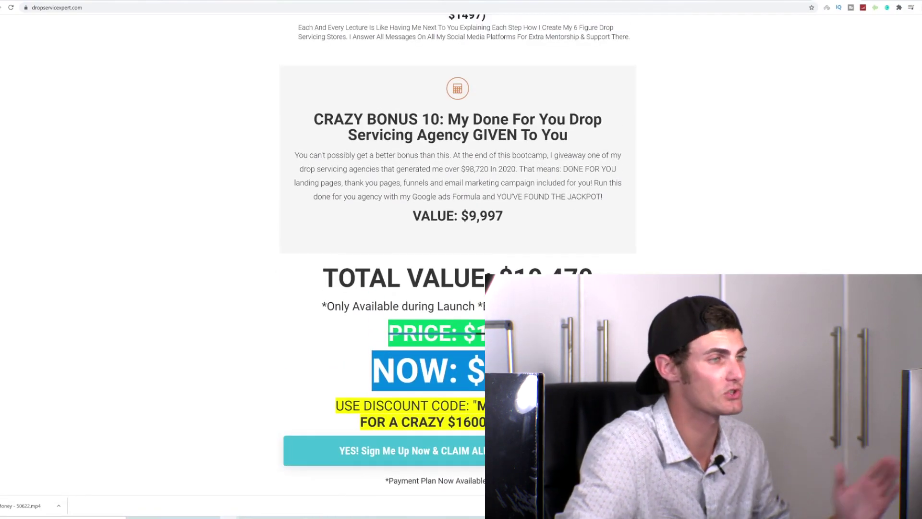
scroll(571, 165, "up", 1)
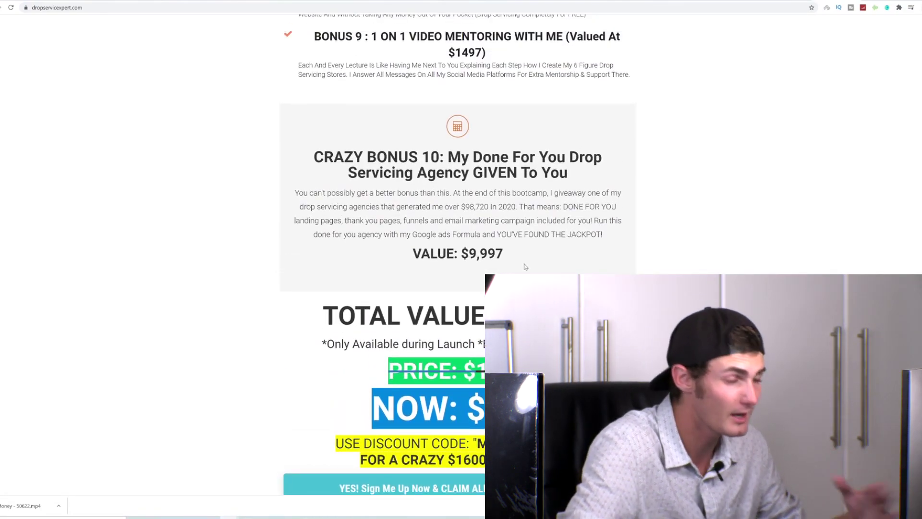
scroll(534, 259, "down", 2)
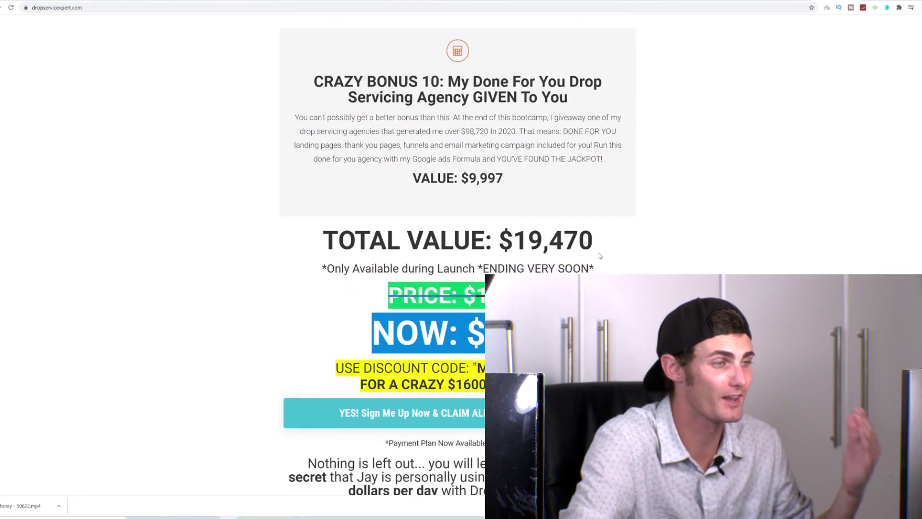
left_click_drag(595, 240, 470, 240)
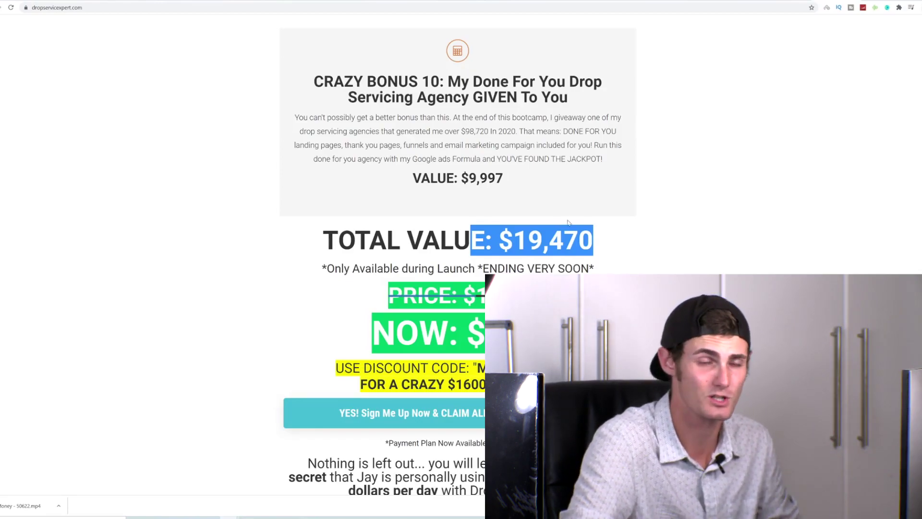
- Highlight the done-for-you agency bonus heading and its $98,720 earnings figure
scroll(550, 210, "down", 1)
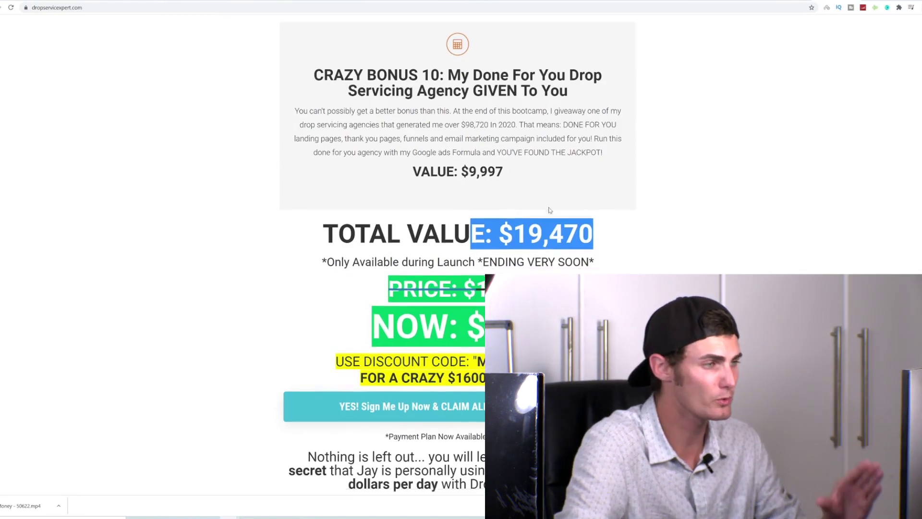
scroll(550, 210, "down", 4)
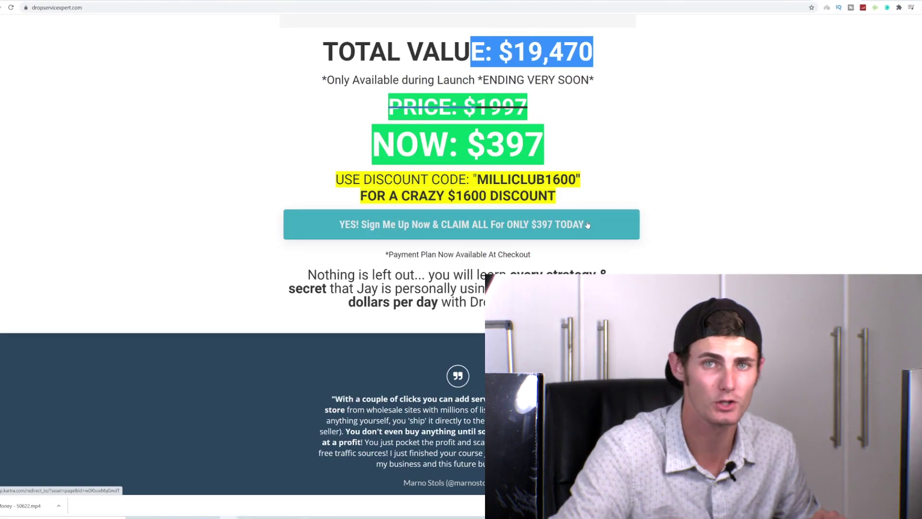
scroll(587, 224, "up", 6)
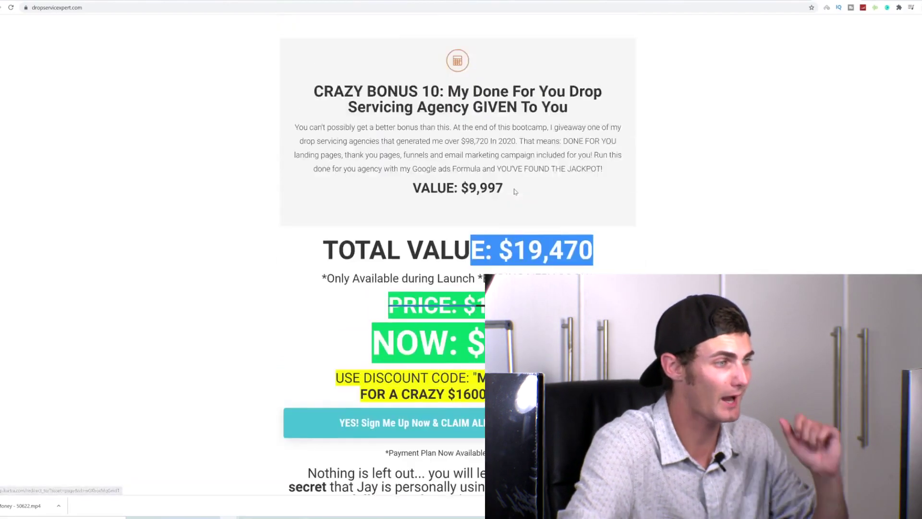
left_click_drag(568, 172, 448, 157)
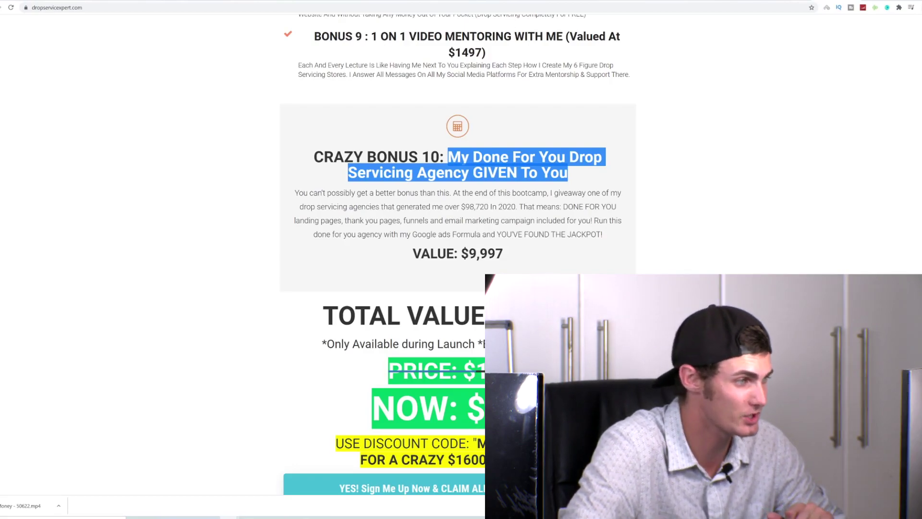
left_click_drag(462, 207, 492, 207)
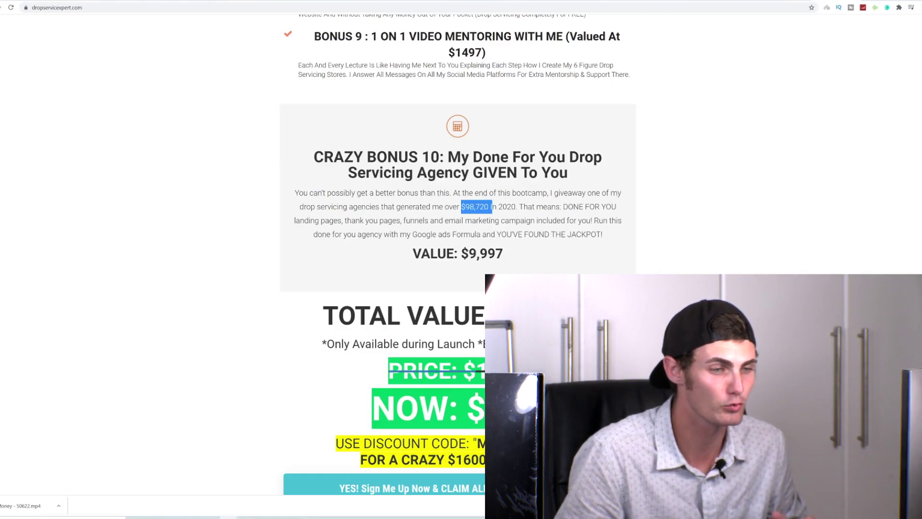
- Scroll up through the bonus list to the headline and course video
scroll(461, 216, "up", 8)
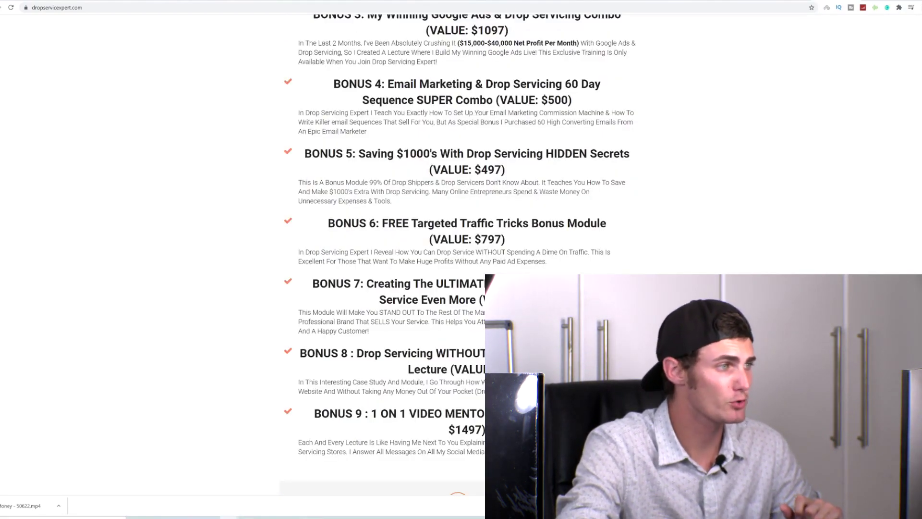
scroll(477, 321, "up", 4)
scroll(477, 321, "up", 2)
scroll(477, 321, "down", 5)
scroll(477, 321, "up", 5)
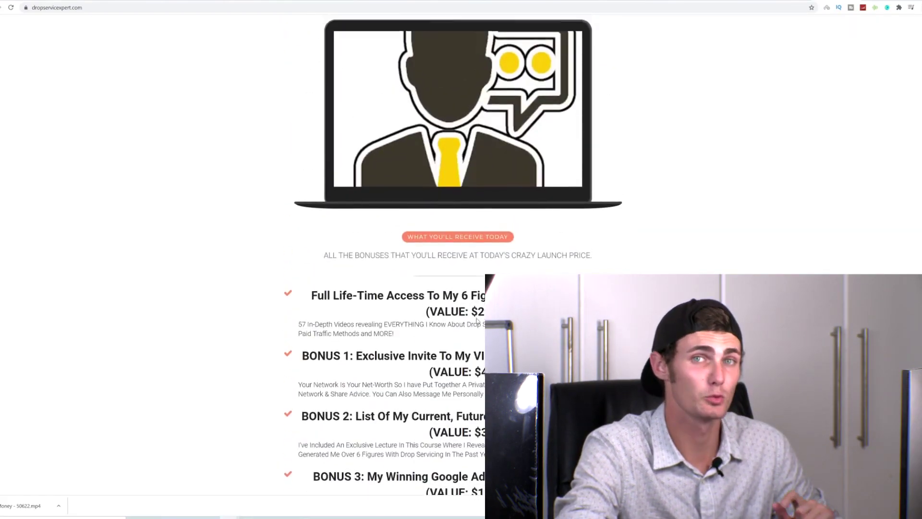
scroll(477, 321, "up", 5)
scroll(477, 321, "up", 5)
scroll(478, 307, "up", 5)
scroll(480, 279, "up", 1)
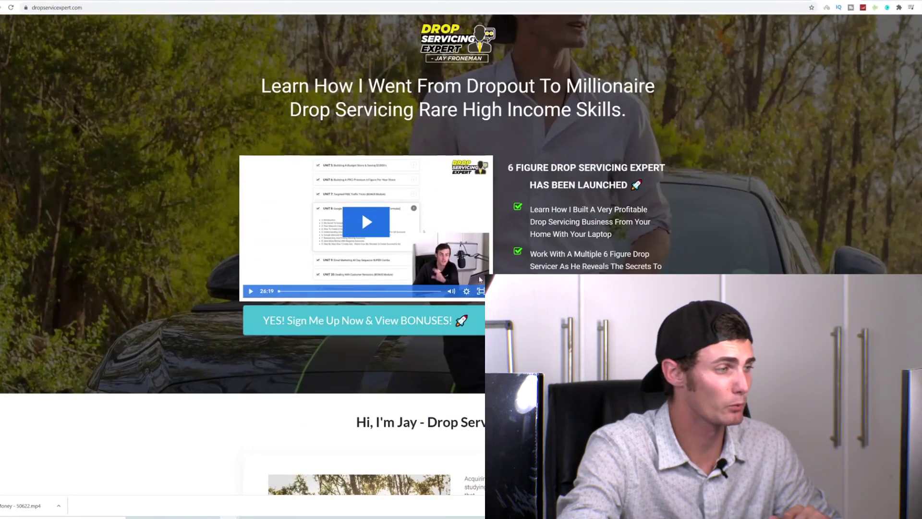